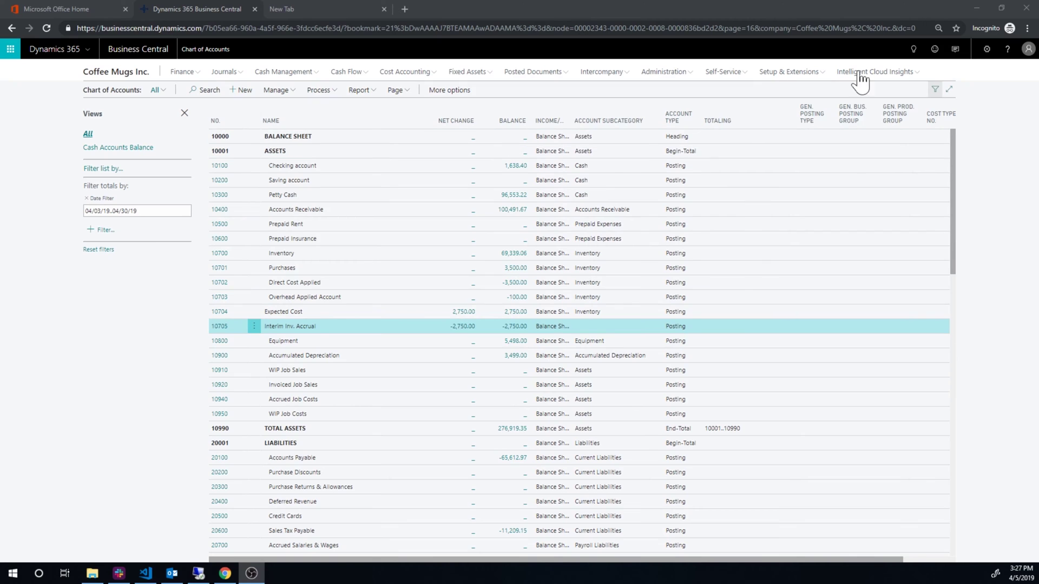
Step: Open Items in List view and review item 1014's ledger entries (1,300 on hand, unit cost 5.269)
{"action": "left_click", "coordinate": [914, 49]}
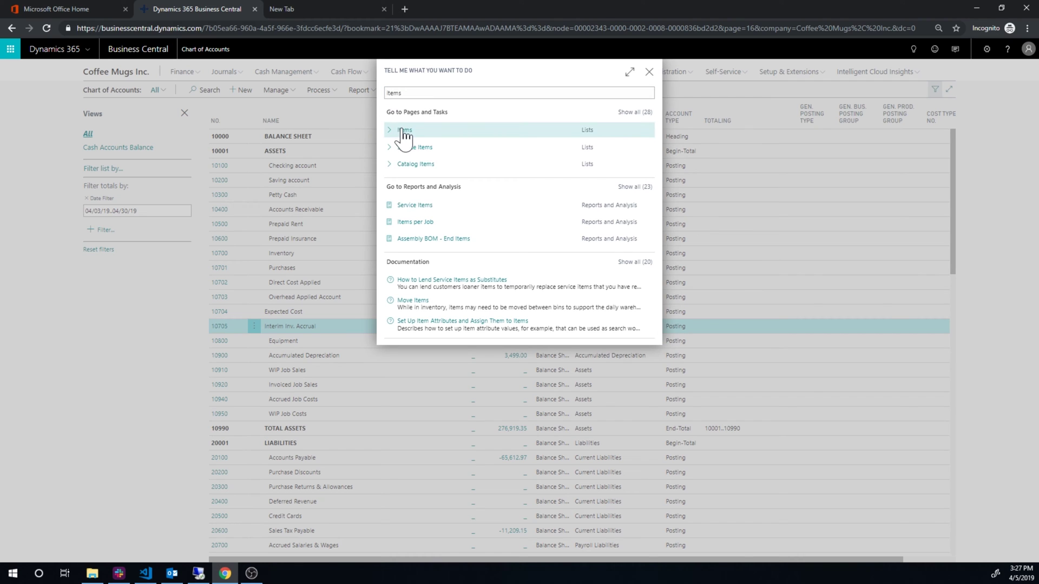
{"action": "key", "text": "Return"}
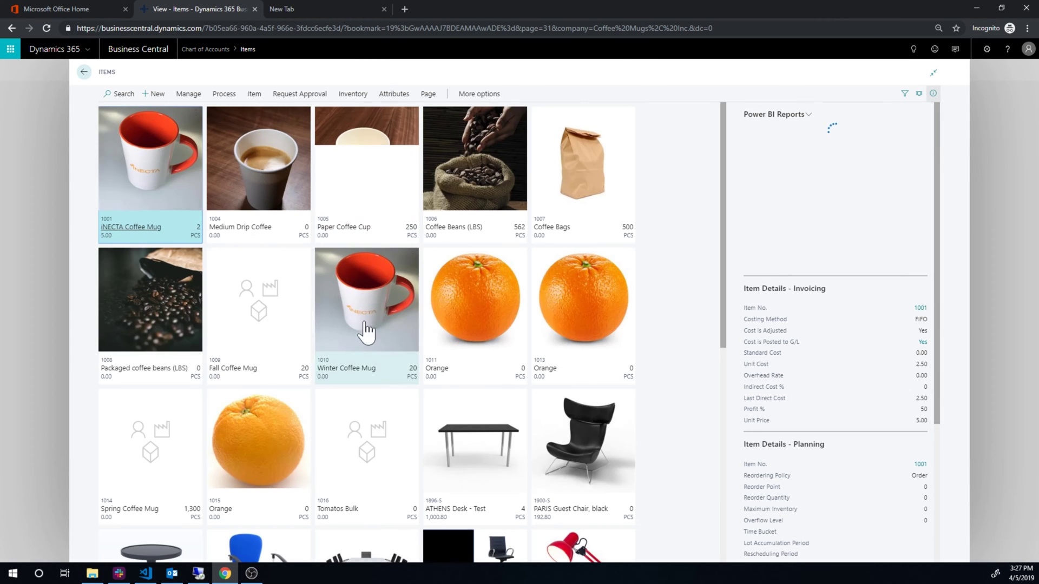
{"action": "left_click", "coordinate": [920, 94]}
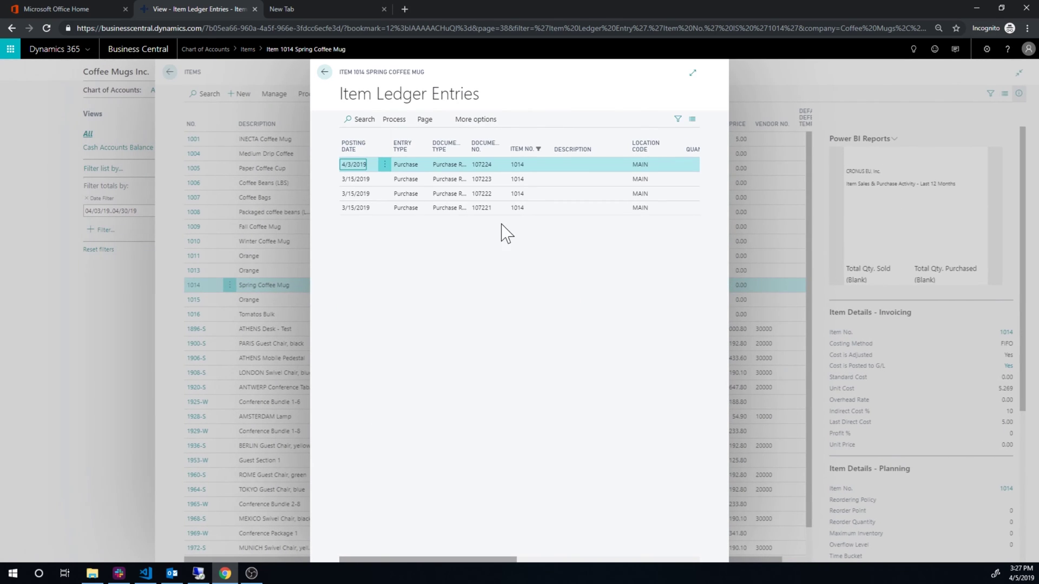
{"action": "left_click", "coordinate": [693, 73]}
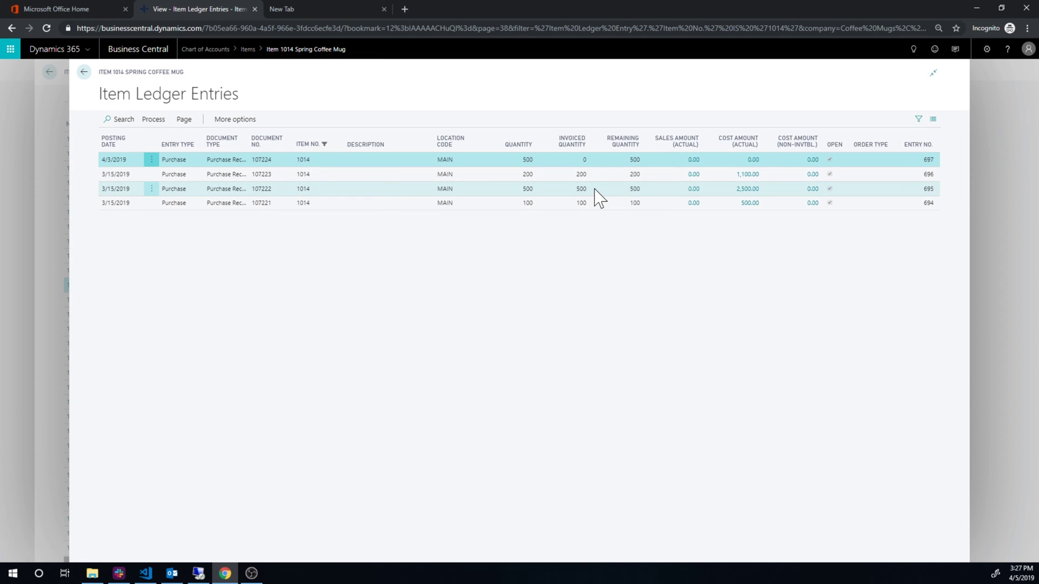
{"action": "left_click", "coordinate": [84, 74]}
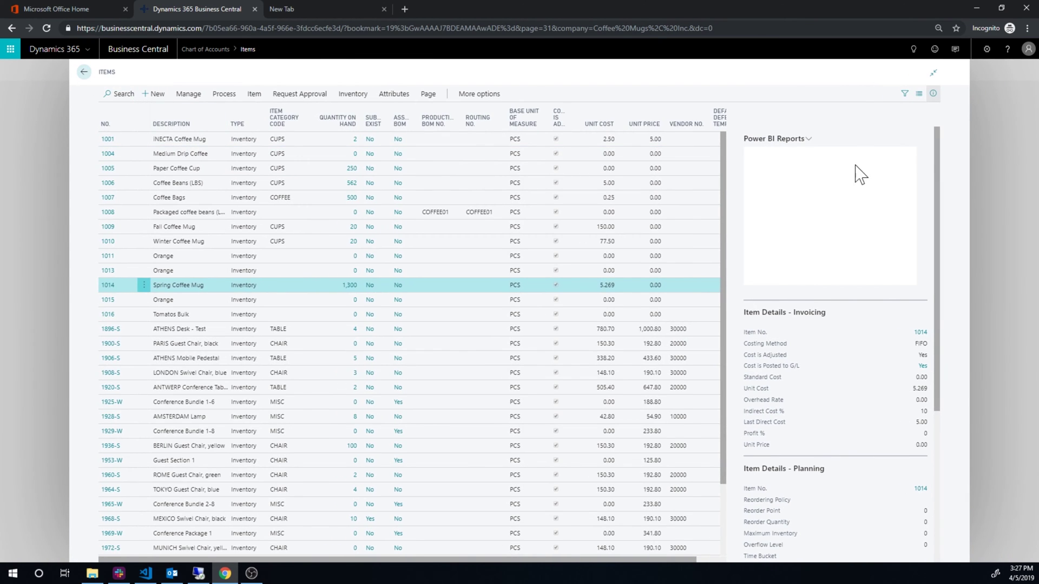
{"action": "key", "text": "Escape"}
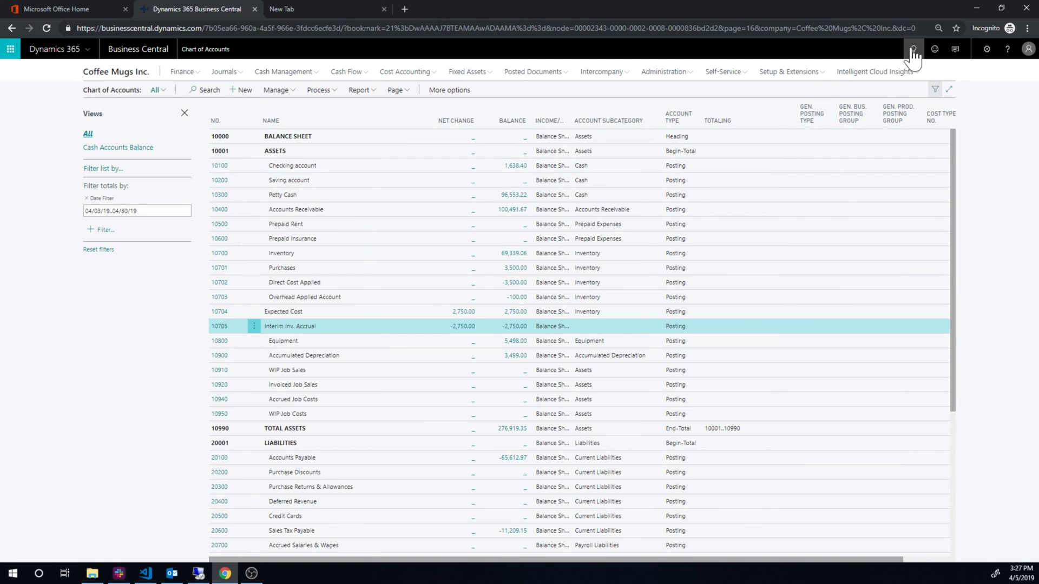
Step: Open the Items list from search, then return to the Chart of Accounts
{"action": "key", "text": "alt+q"}
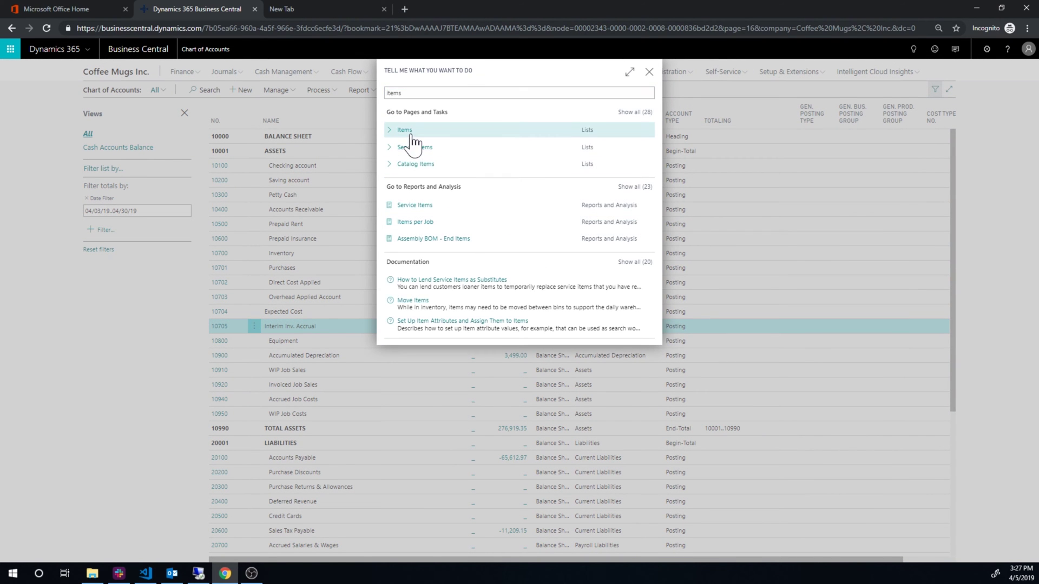
{"action": "left_click", "coordinate": [412, 136]}
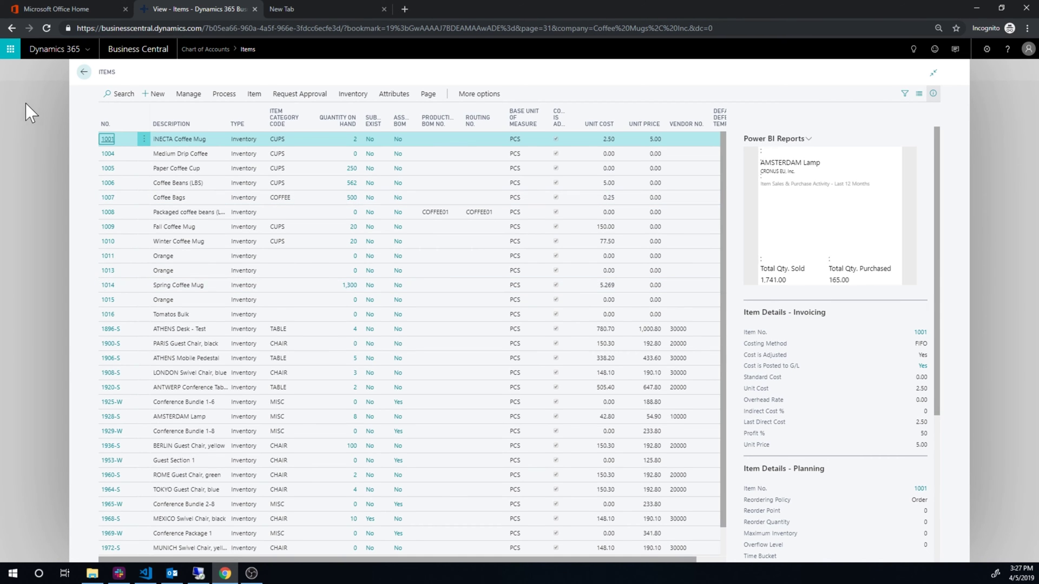
{"action": "key", "text": "Escape"}
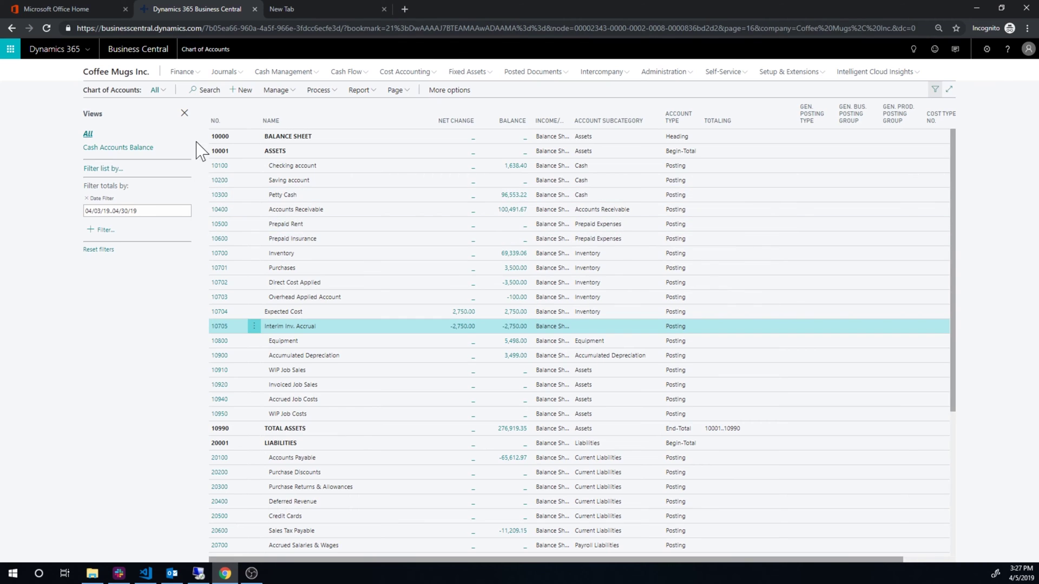
Step: Open the Sales Orders list via a 'sa' search and start a new sales order
{"action": "left_click", "coordinate": [912, 50]}
{"action": "type", "text": "sales order"}
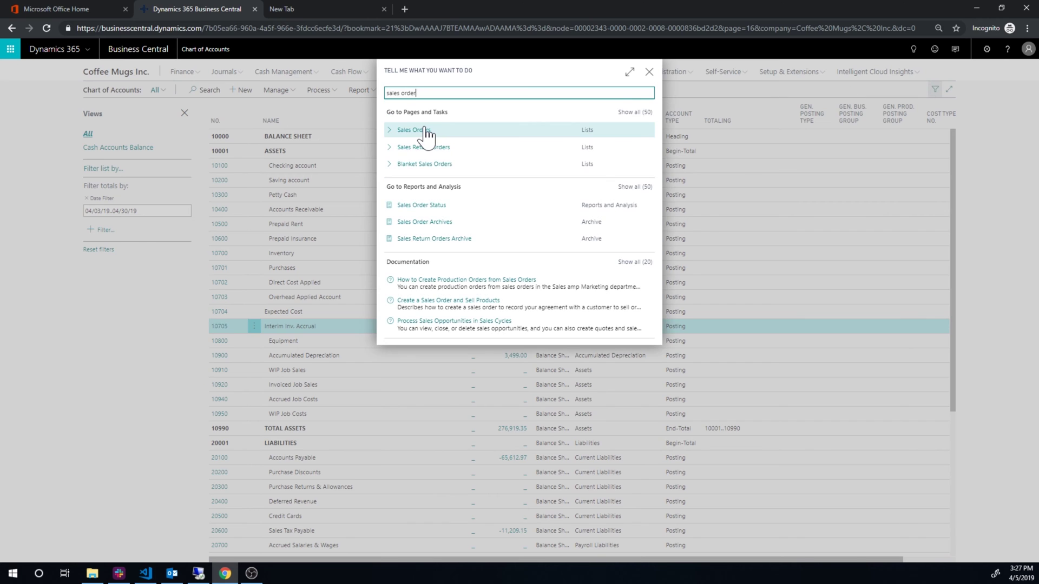
{"action": "left_click", "coordinate": [425, 130]}
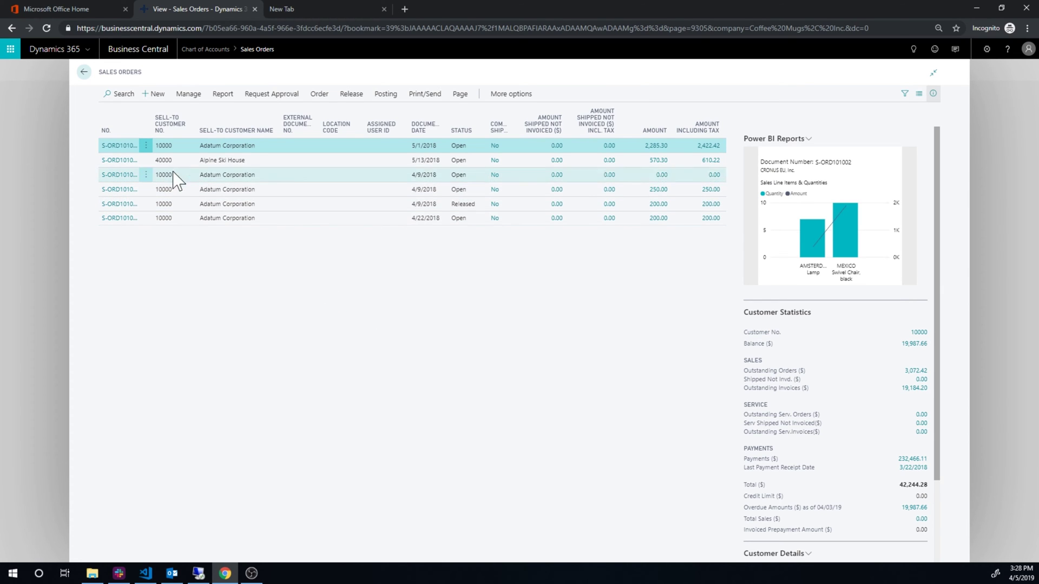
{"action": "left_click", "coordinate": [157, 95]}
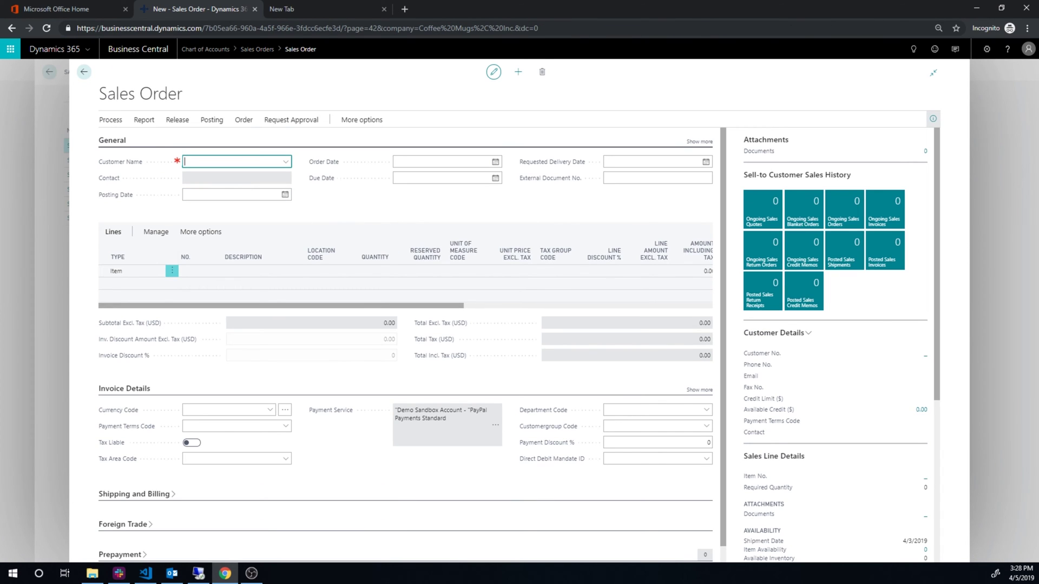
Step: Fill the order for Adatum Corporation: 1,300 Spring Coffee Mugs from MAIN at unit price 20
{"action": "left_click", "coordinate": [285, 163]}
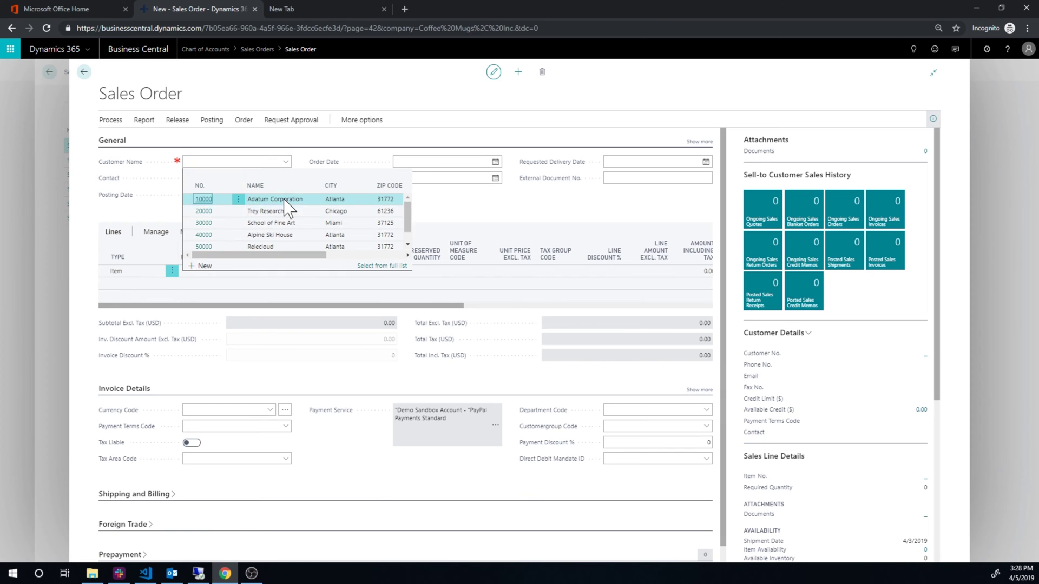
{"action": "key", "text": "Return"}
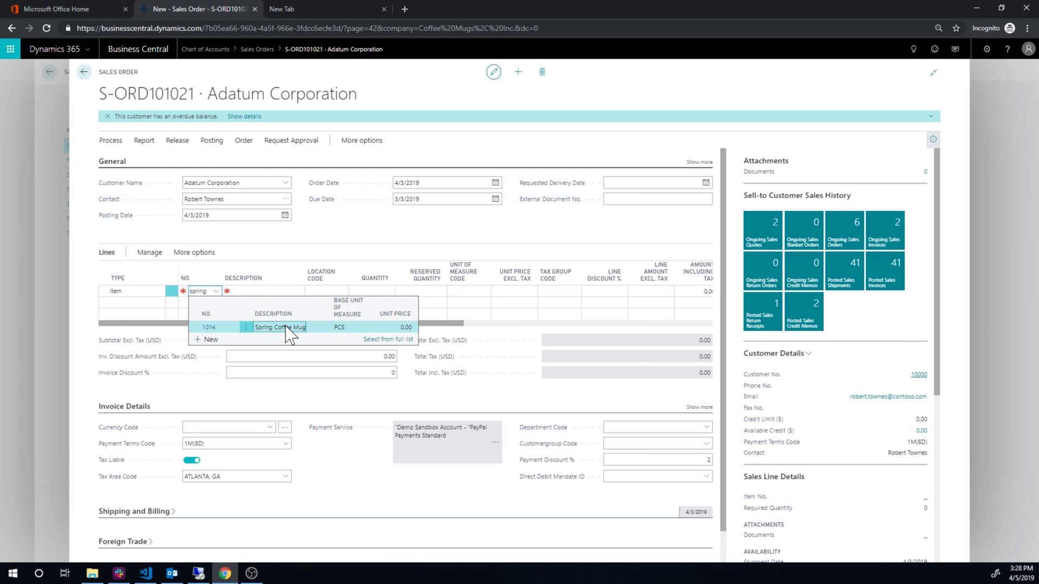
{"action": "key", "text": "Return"}
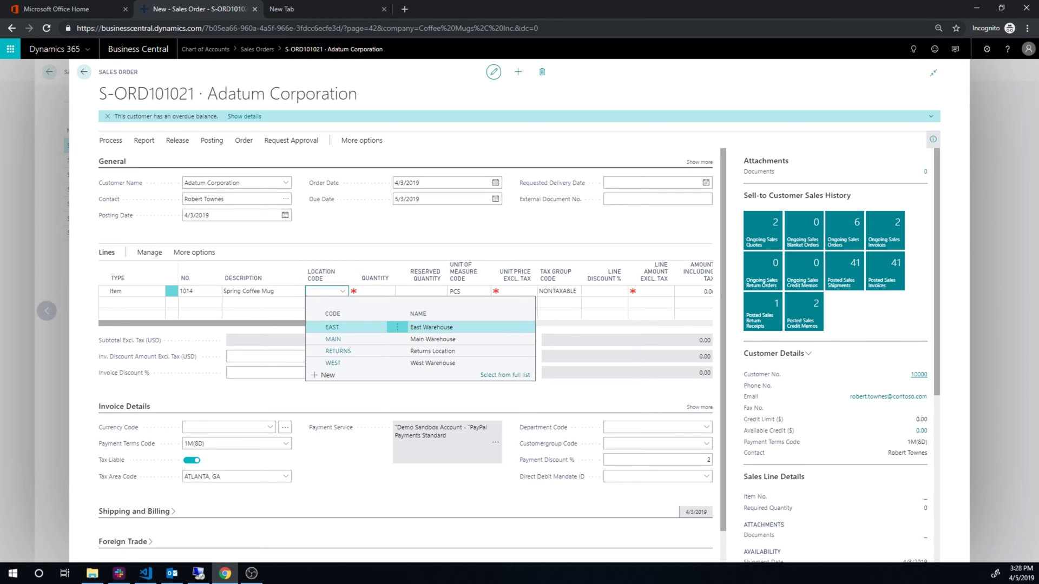
{"action": "type", "text": "main"}
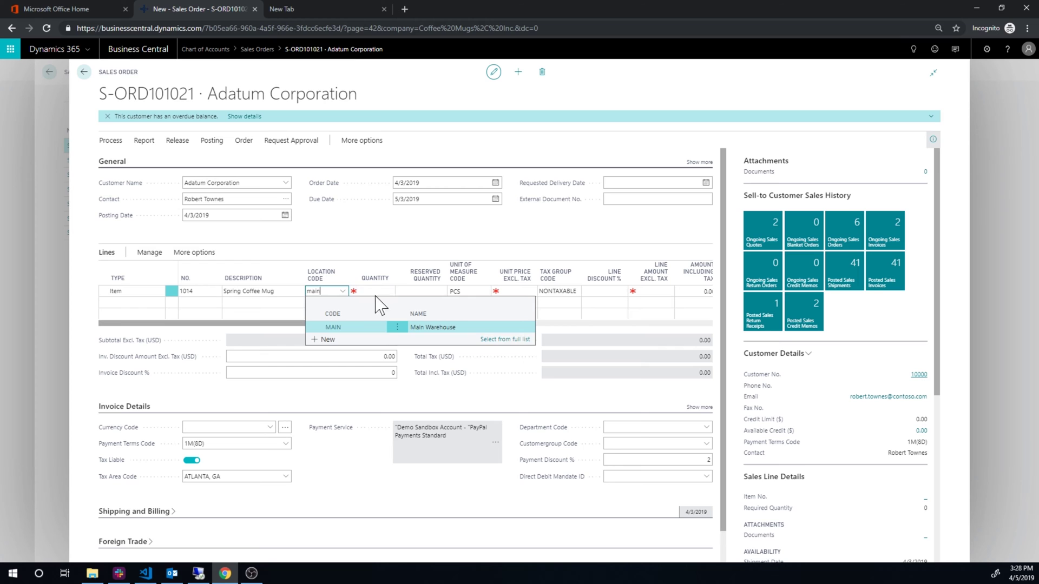
{"action": "key", "text": "Tab"}
{"action": "type", "text": "1"}
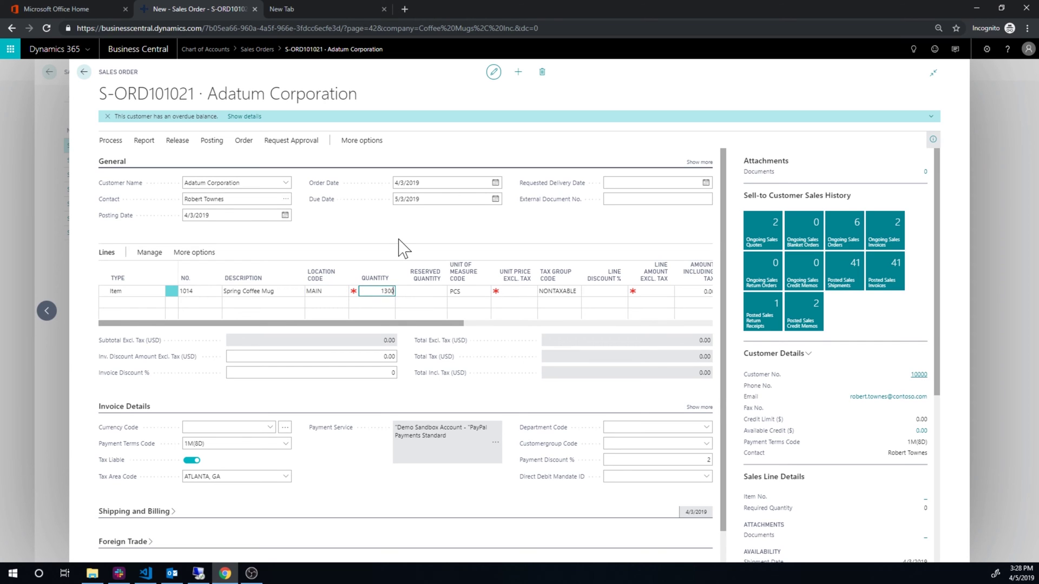
{"action": "key", "text": "Tab"}
{"action": "type", "text": "20"}
{"action": "key", "text": "Tab"}
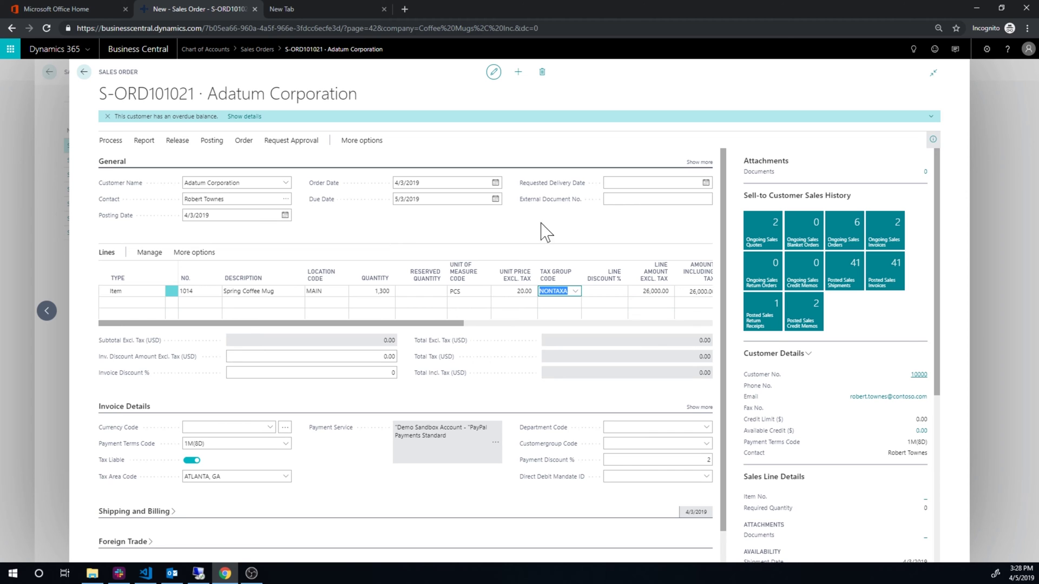
{"action": "left_click", "coordinate": [212, 143]}
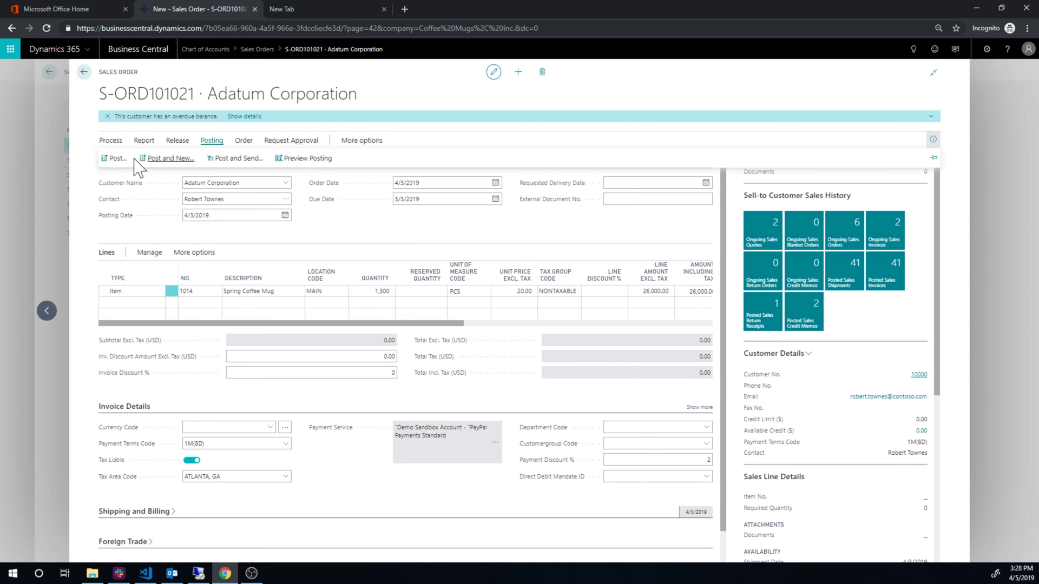
Step: Ship and invoice sales order S-ORD101021 without opening the posted invoice, then return to the Chart of Accounts
{"action": "left_click", "coordinate": [117, 158]}
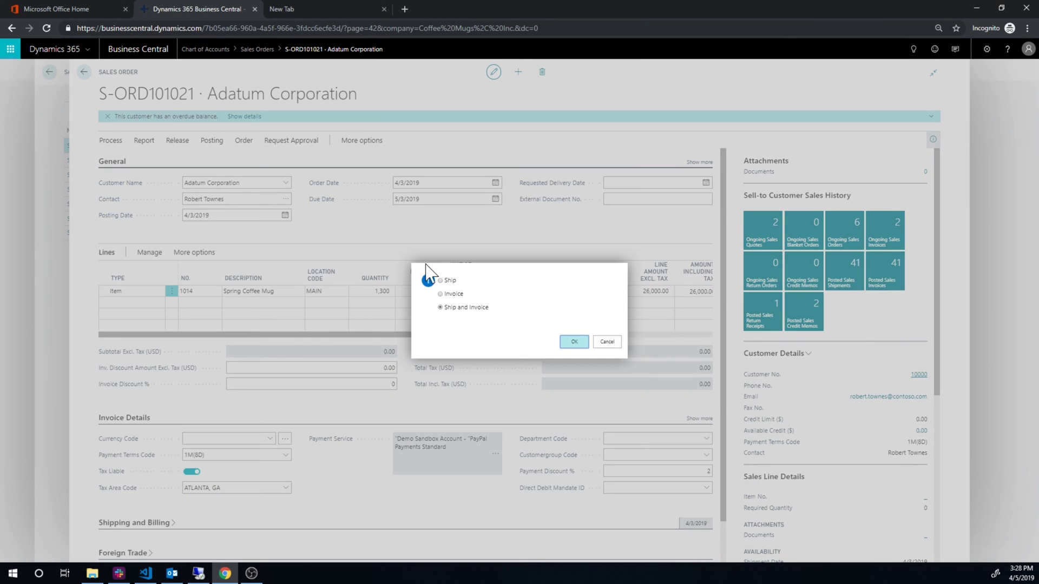
{"action": "left_click", "coordinate": [575, 341]}
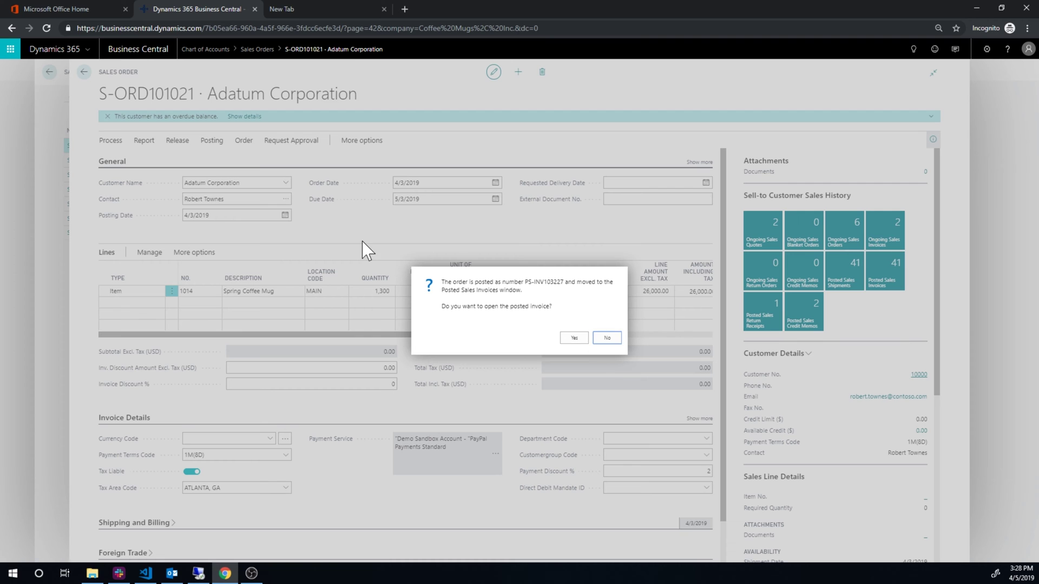
{"action": "key", "text": "Return"}
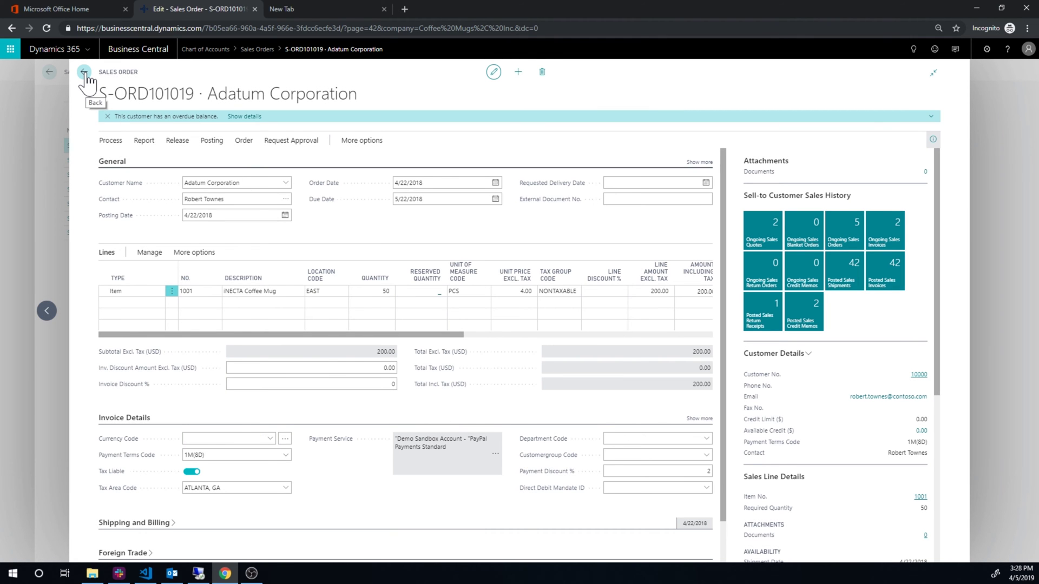
{"action": "left_click", "coordinate": [84, 73]}
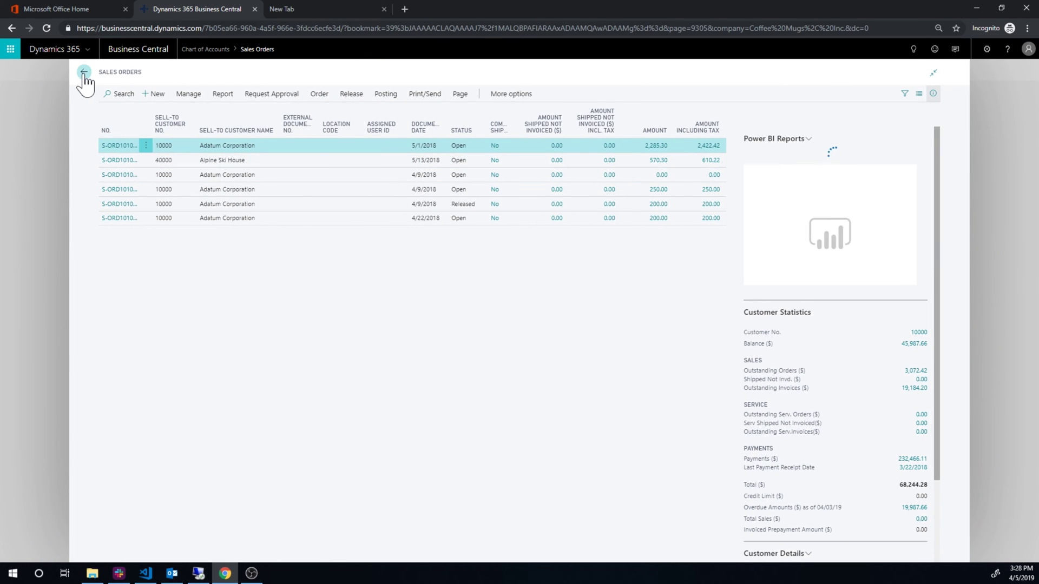
{"action": "left_click", "coordinate": [84, 73]}
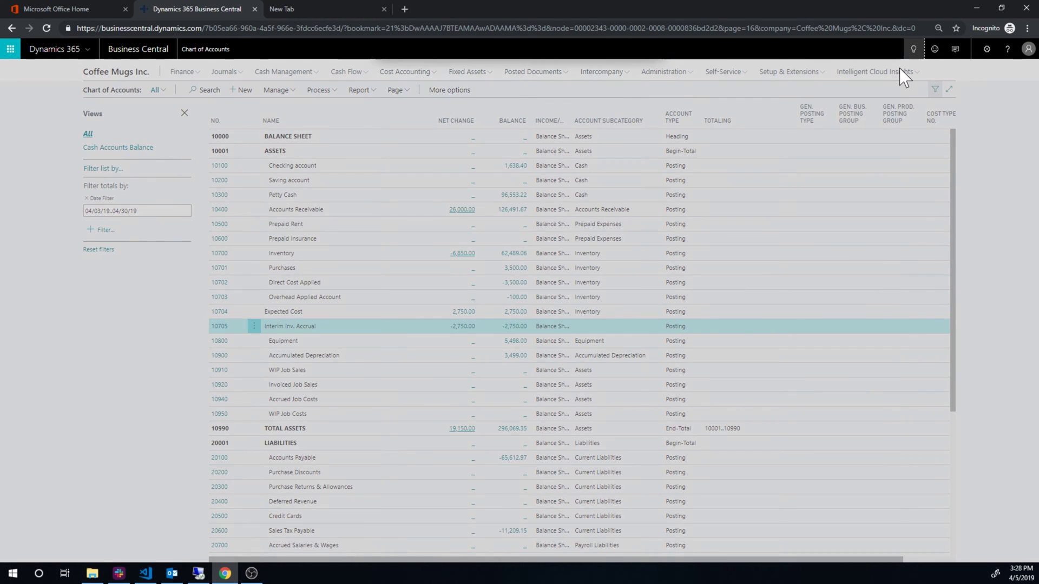
Step: Reopen the Chart of Accounts without a date filter through Finance on the company home page
{"action": "key", "text": "alt+q"}
{"action": "type", "text": "c"}
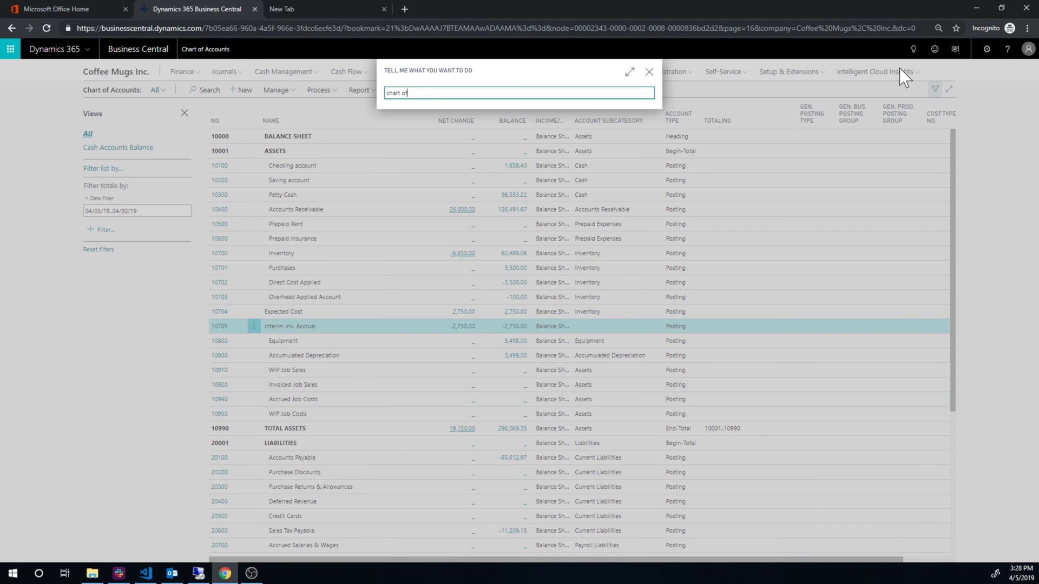
{"action": "type", "text": "hart of"}
{"action": "key", "text": "ctrl+a"}
{"action": "key", "text": "BackSpace"}
{"action": "left_click", "coordinate": [649, 71]}
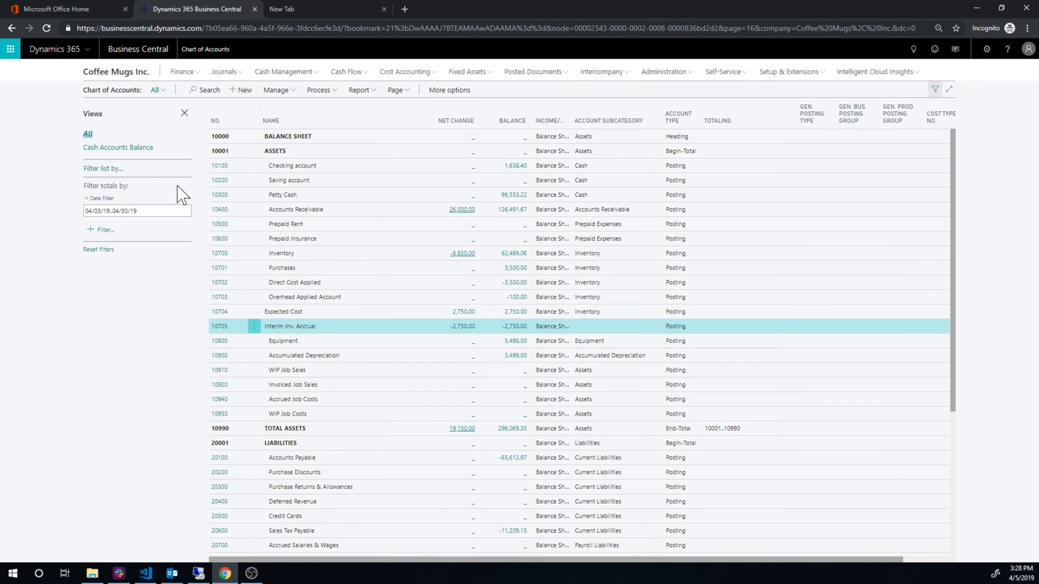
{"action": "left_click", "coordinate": [127, 75]}
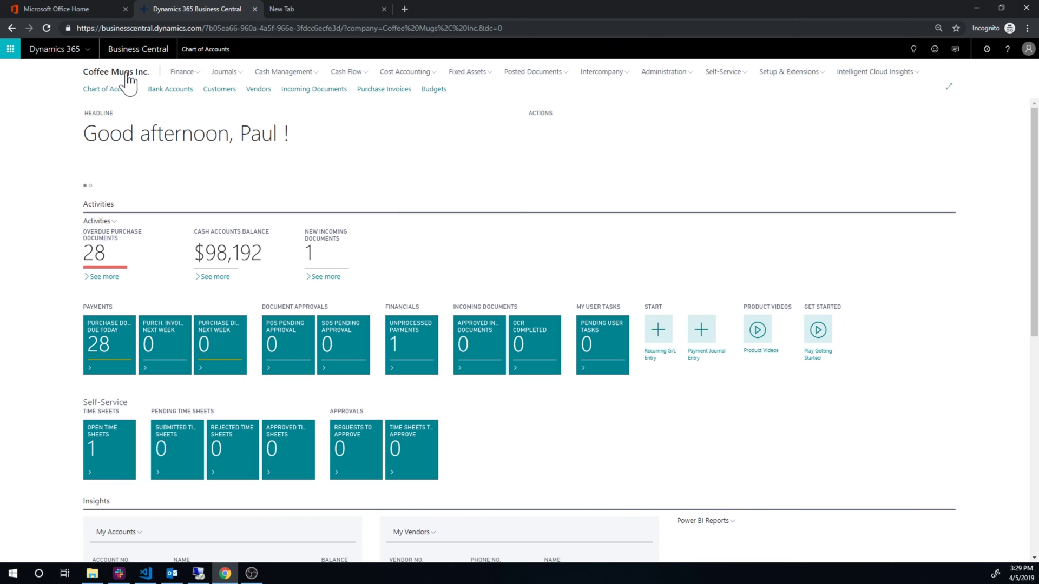
{"action": "left_click", "coordinate": [184, 72]}
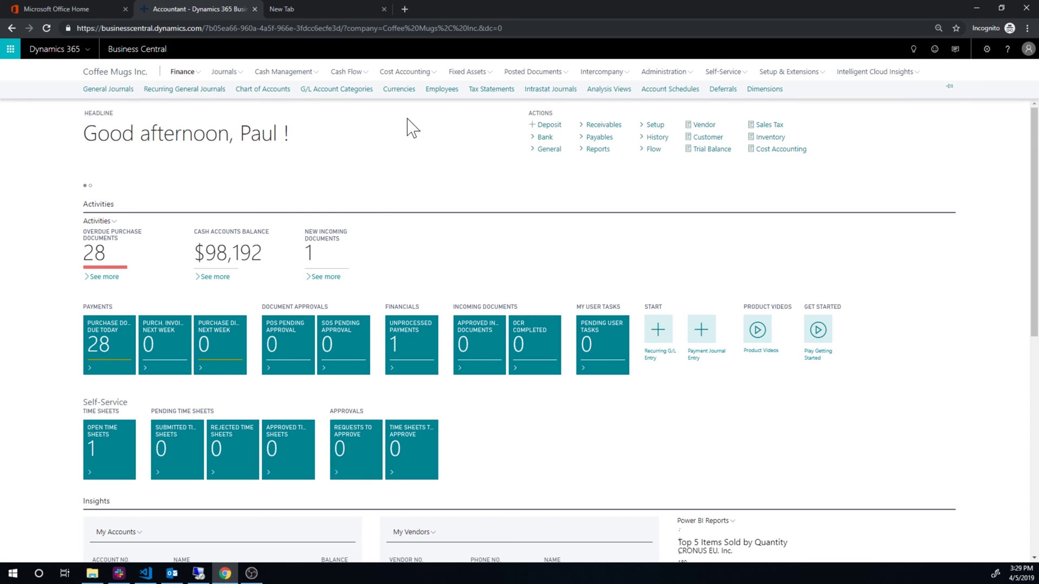
{"action": "left_click", "coordinate": [263, 90]}
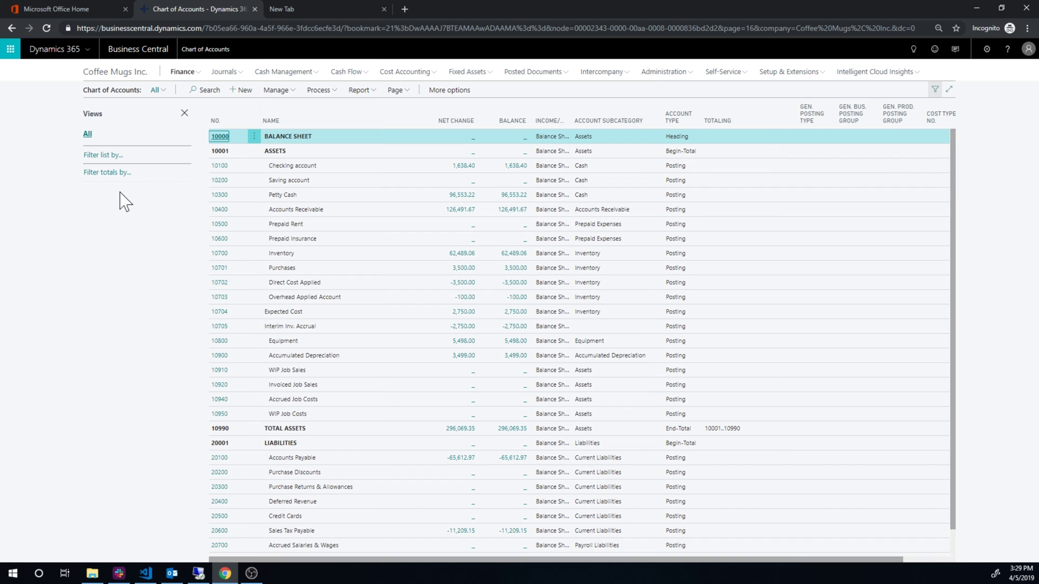
Step: Filter the Chart of Accounts totals by Date Filter 04/03/19
{"action": "left_click", "coordinate": [106, 173]}
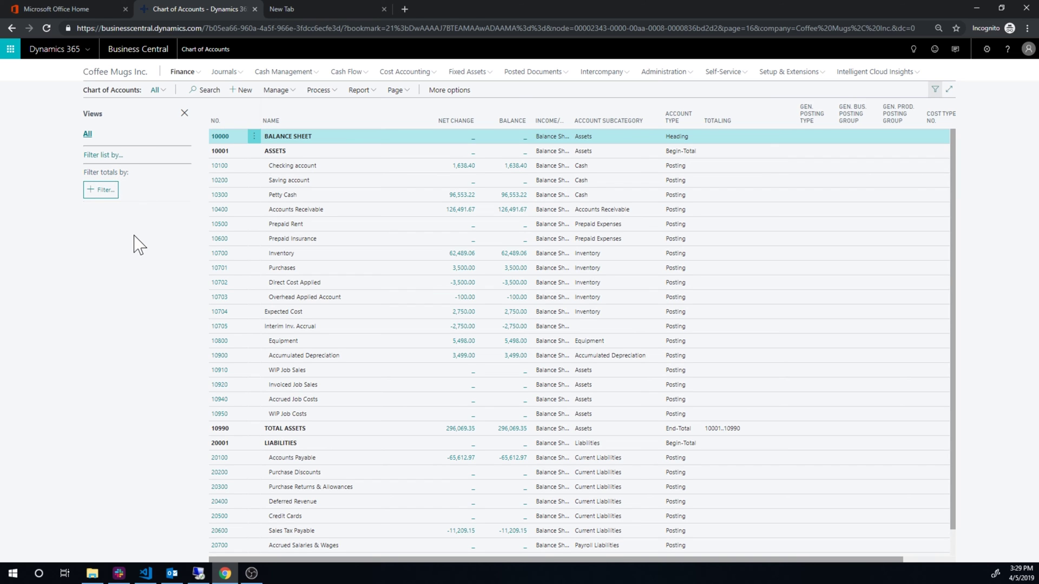
{"action": "left_click", "coordinate": [101, 190]}
{"action": "left_click", "coordinate": [107, 261]}
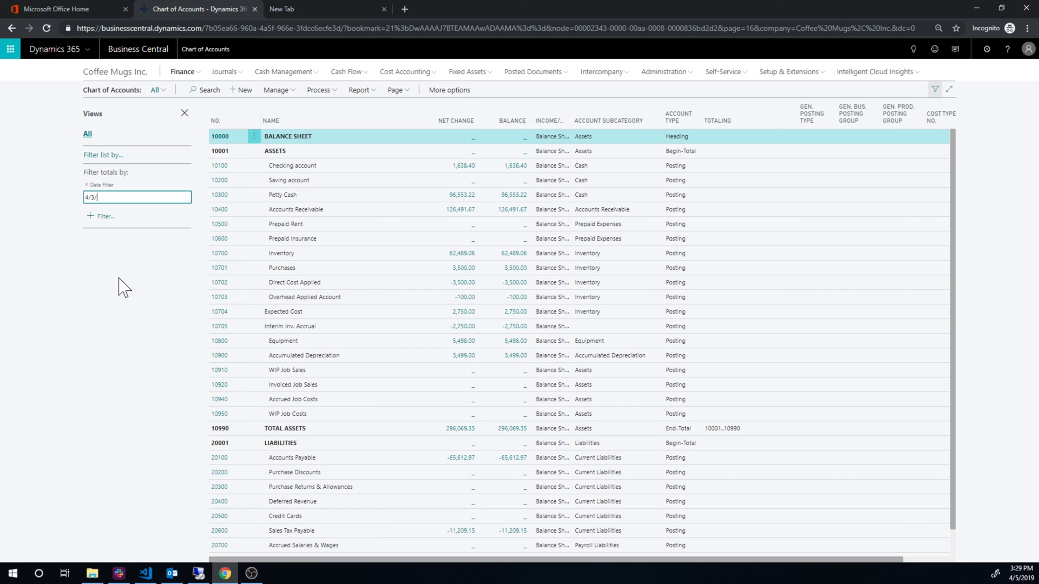
{"action": "key", "text": "Return"}
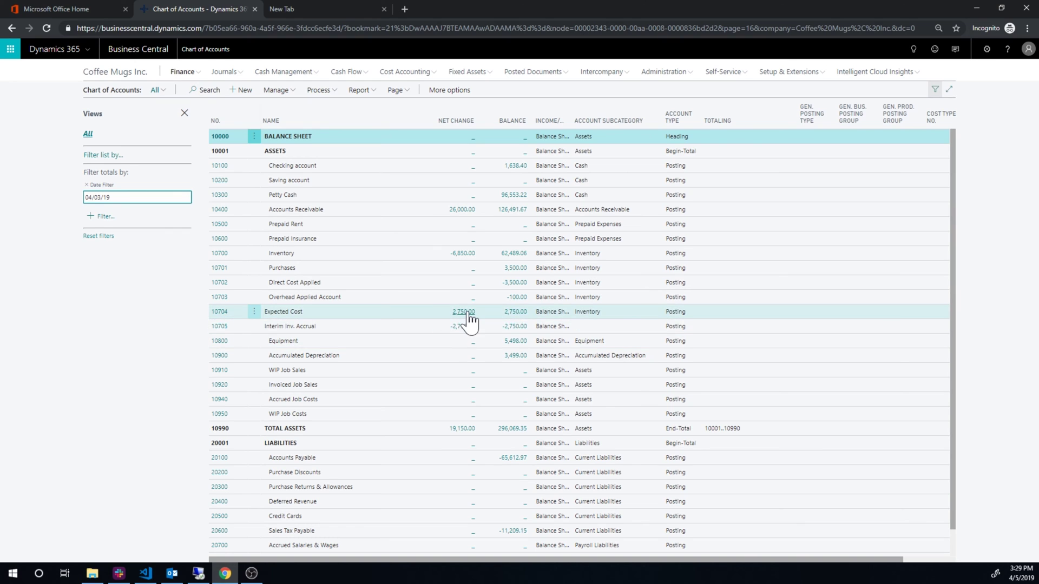
Step: Scroll through the accounts to review net changes, e.g. Expected Cost 2,750.00 and Interim Inv. Accrual -2,750.00
{"action": "scroll", "coordinate": [462, 335], "scroll_direction": "down", "scroll_amount": 1}
{"action": "scroll", "coordinate": [459, 338], "scroll_direction": "down", "scroll_amount": 8}
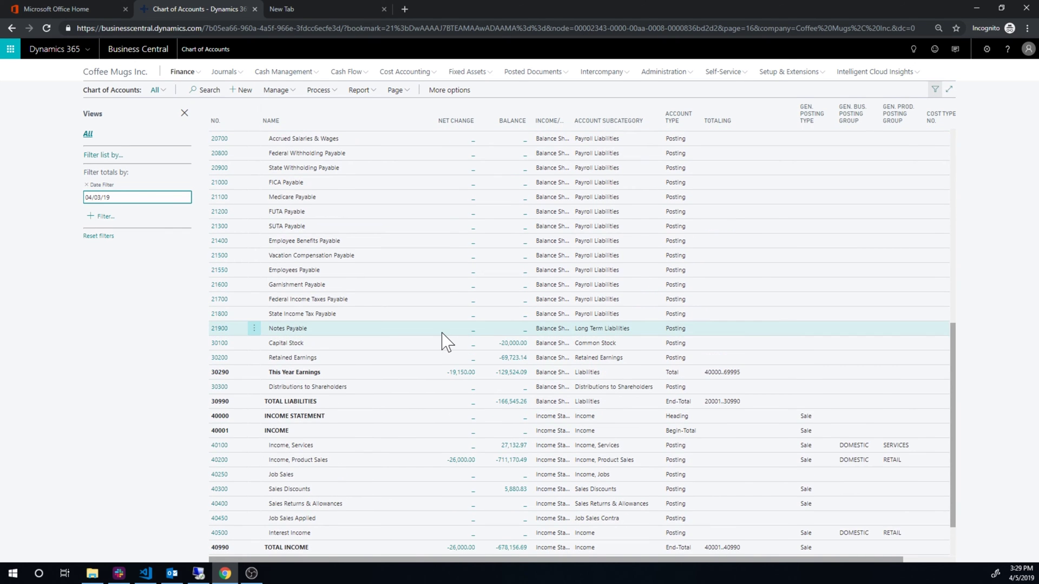
{"action": "scroll", "coordinate": [447, 340], "scroll_direction": "down", "scroll_amount": 5}
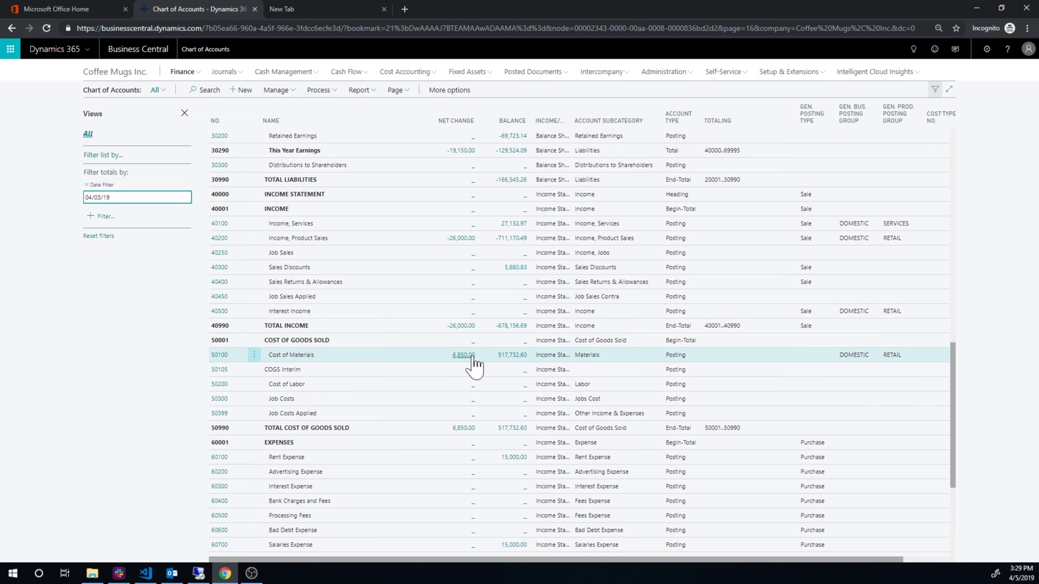
{"action": "scroll", "coordinate": [472, 365], "scroll_direction": "up", "scroll_amount": 10}
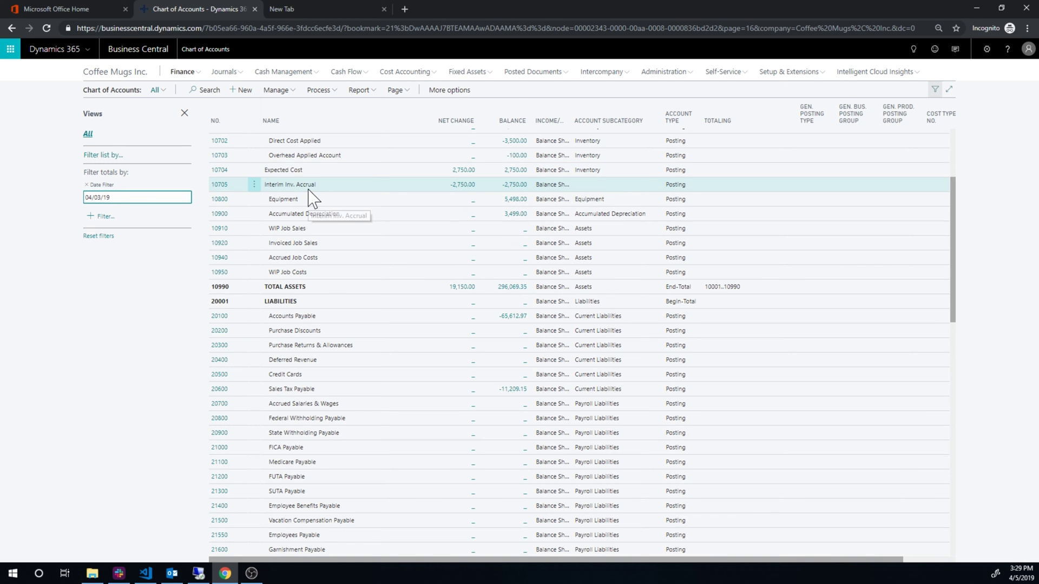
{"action": "scroll", "coordinate": [448, 325], "scroll_direction": "down", "scroll_amount": 5}
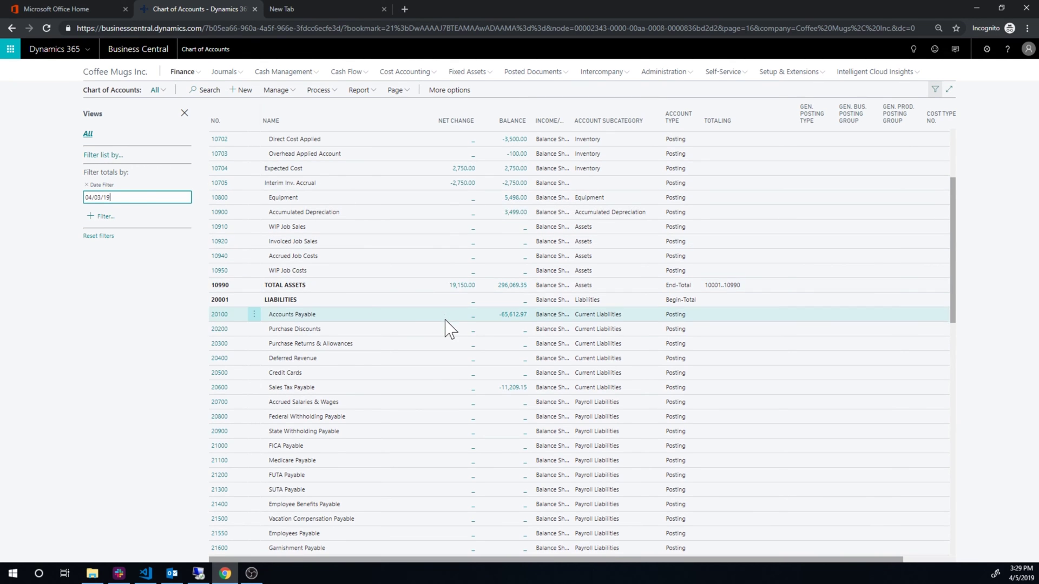
{"action": "scroll", "coordinate": [448, 327], "scroll_direction": "down", "scroll_amount": 3}
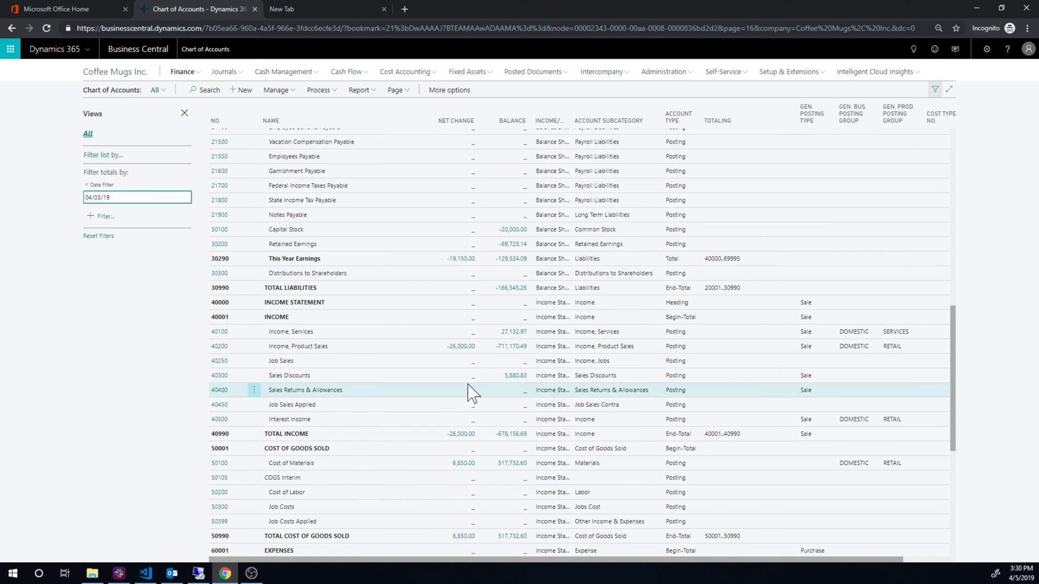
{"action": "scroll", "coordinate": [468, 382], "scroll_direction": "down", "scroll_amount": 3}
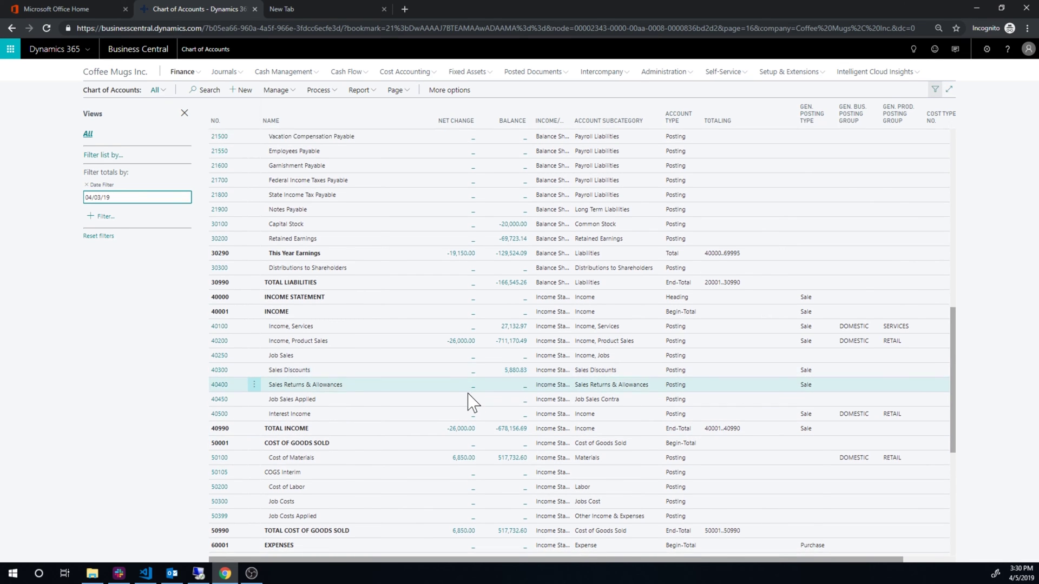
{"action": "scroll", "coordinate": [470, 403], "scroll_direction": "down", "scroll_amount": 2}
{"action": "scroll", "coordinate": [466, 401], "scroll_direction": "up", "scroll_amount": 15}
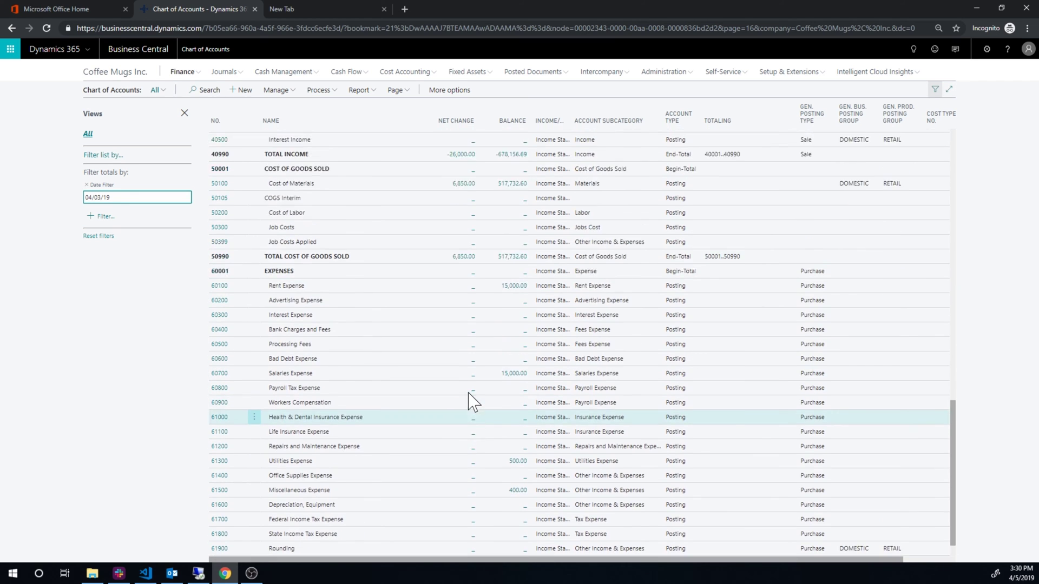
{"action": "scroll", "coordinate": [457, 389], "scroll_direction": "up", "scroll_amount": 2}
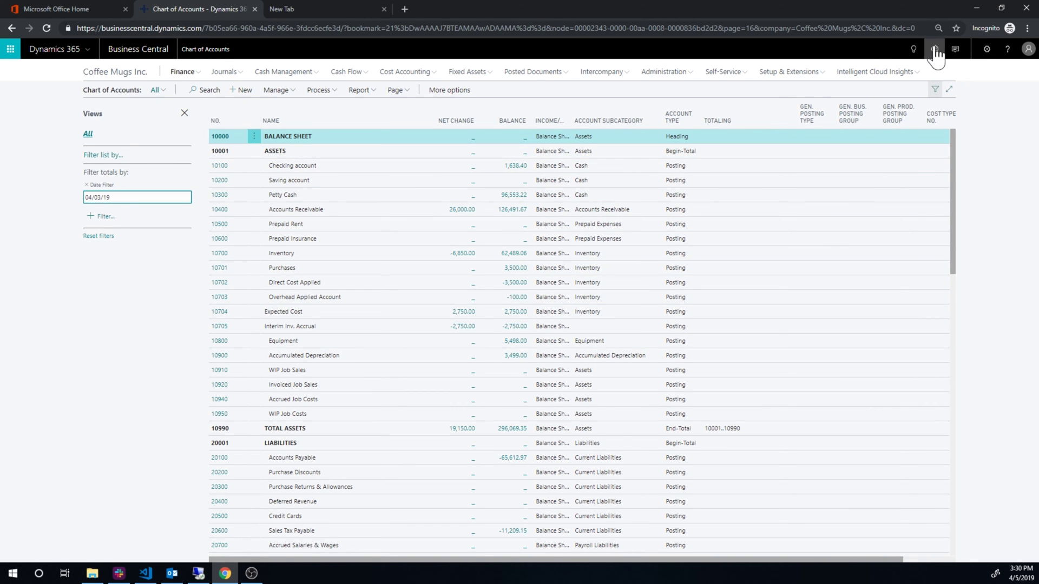
Step: Open Purchase Orders, sort No. descending, and open order 106033 for Fabrikam, Inc
{"action": "left_click", "coordinate": [913, 49]}
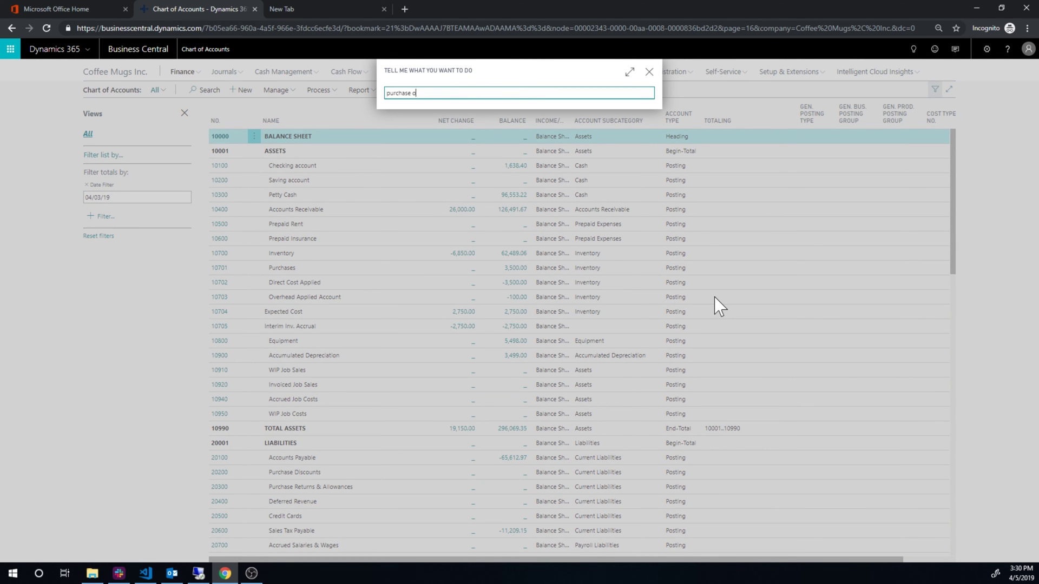
{"action": "type", "text": "purchase orders"}
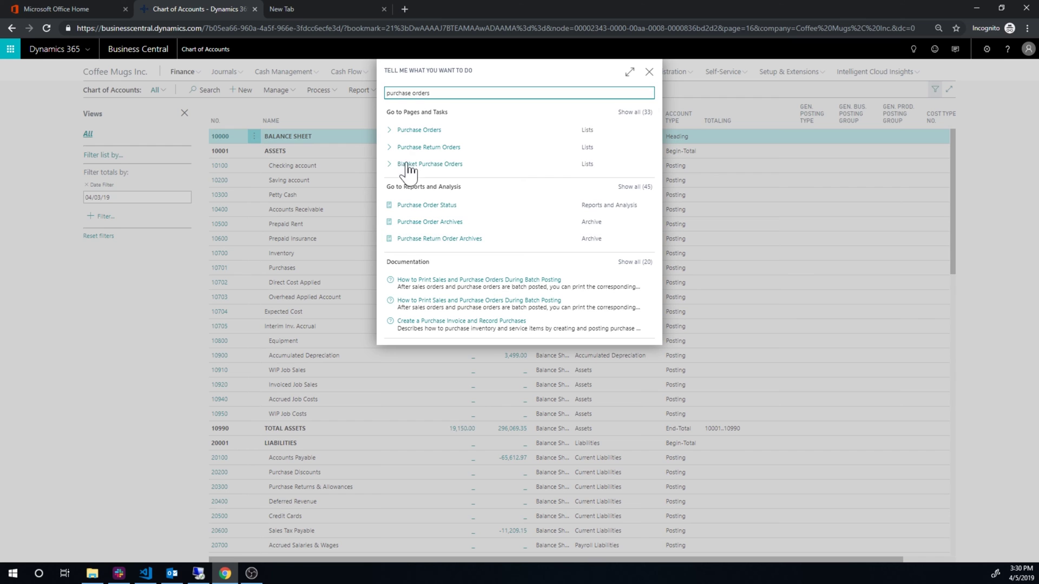
{"action": "left_click", "coordinate": [415, 132]}
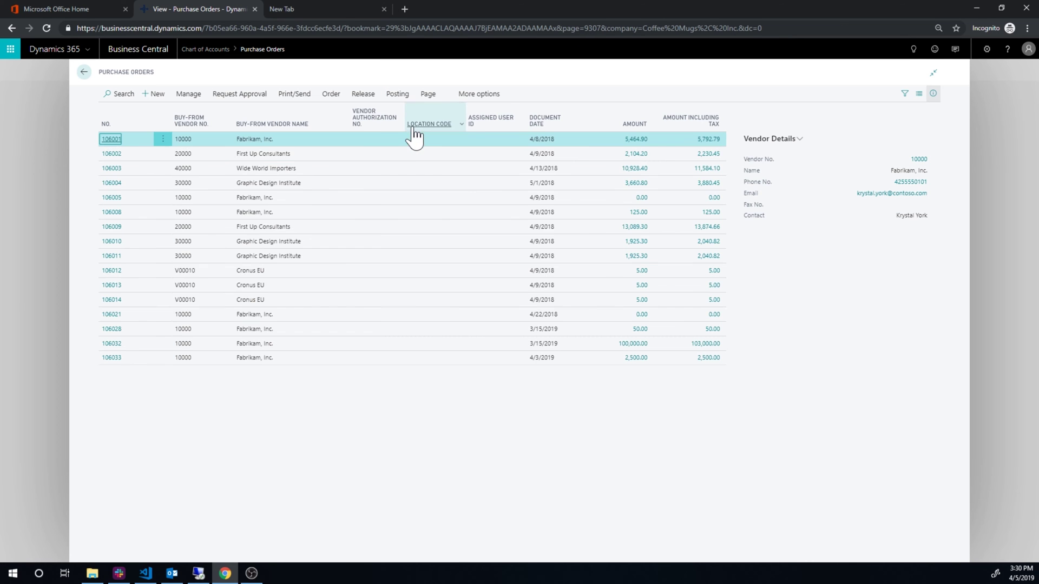
{"action": "left_click", "coordinate": [149, 124]}
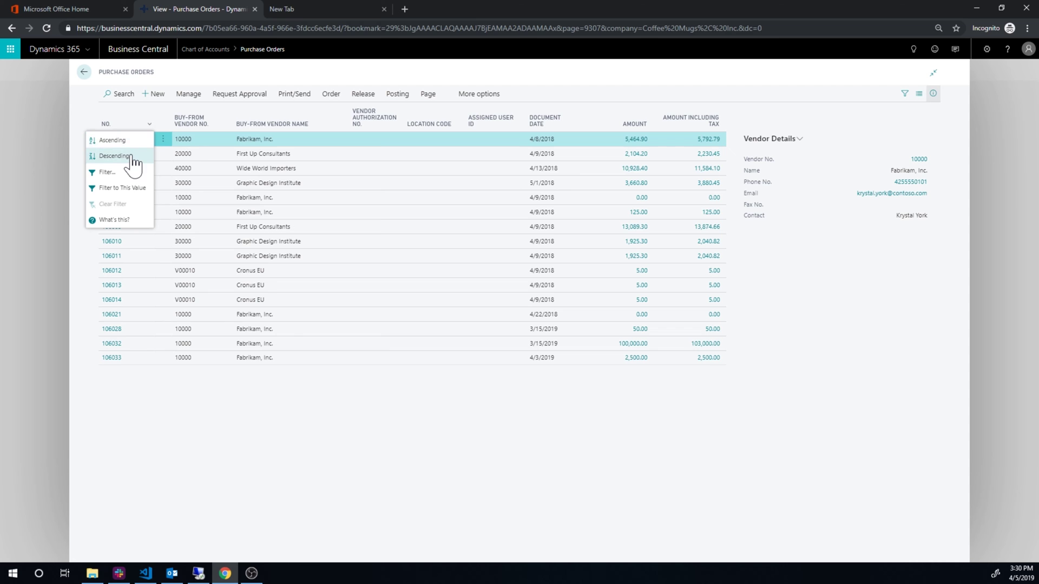
{"action": "left_click", "coordinate": [131, 158]}
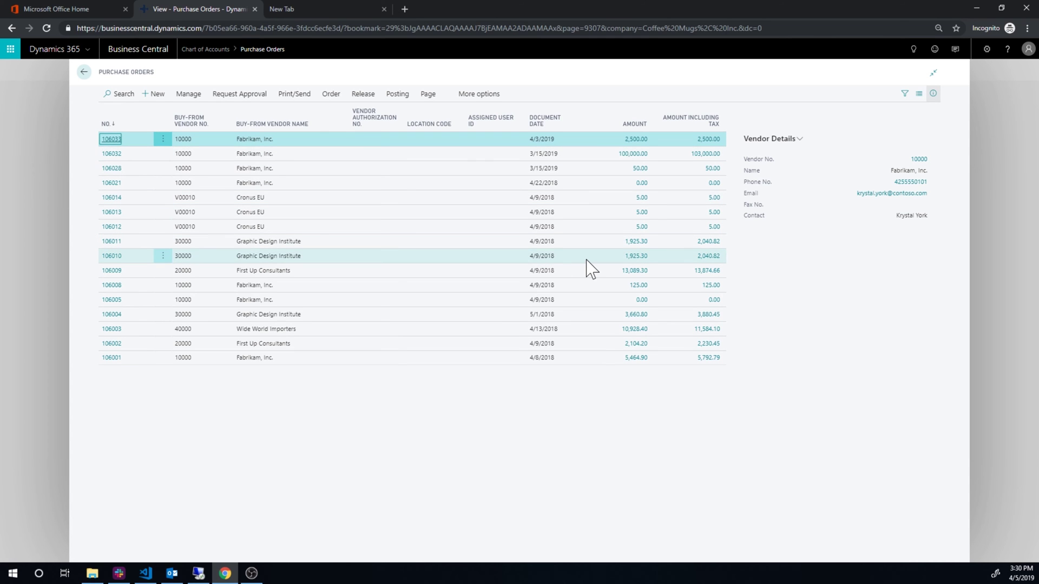
{"action": "key", "text": "Return"}
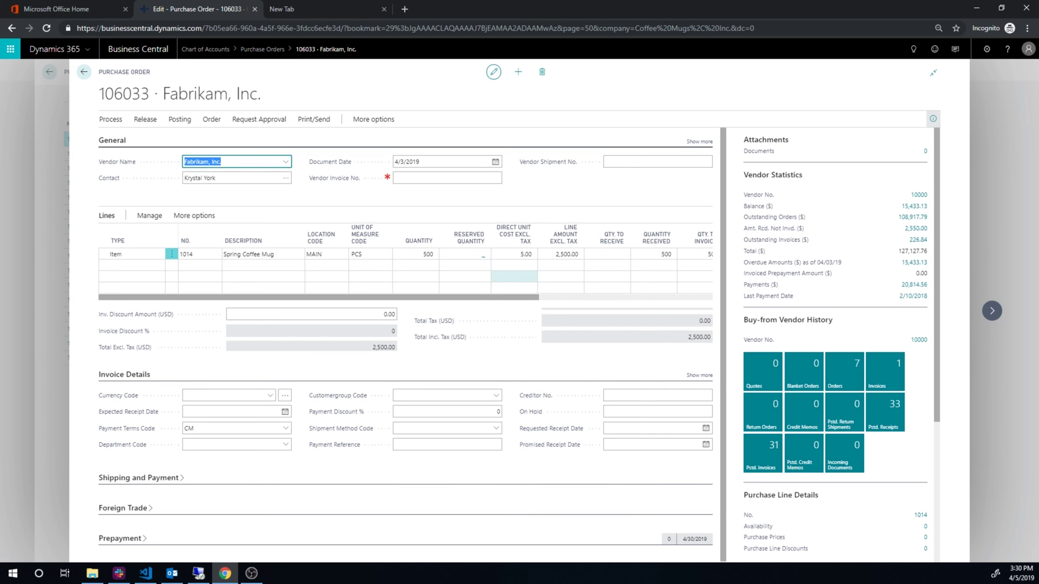
Step: Post purchase order 106033 as Receive and Invoice, declining to open posted invoice 108223
{"action": "left_click", "coordinate": [447, 178]}
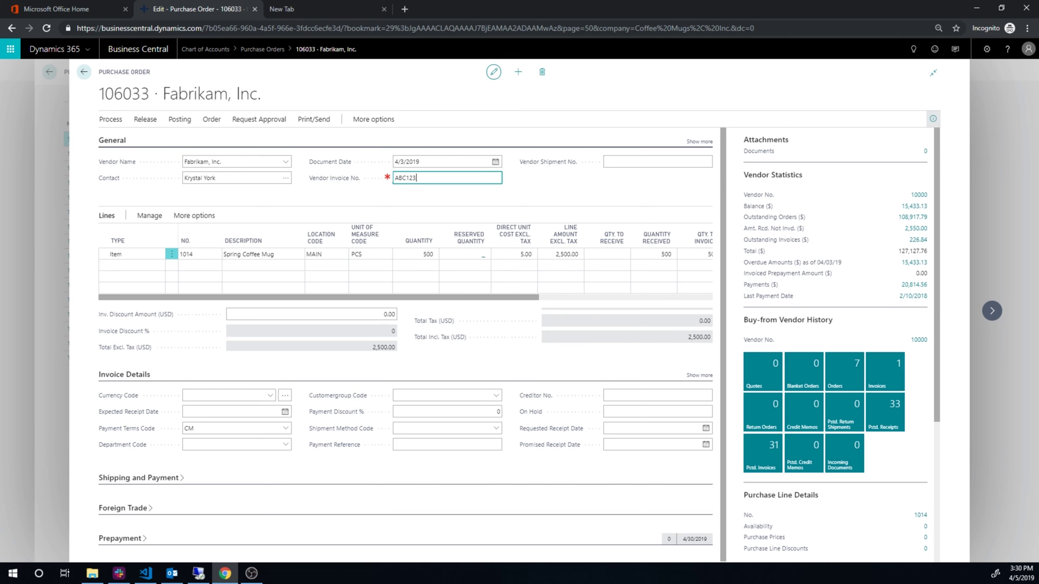
{"action": "left_click", "coordinate": [178, 119]}
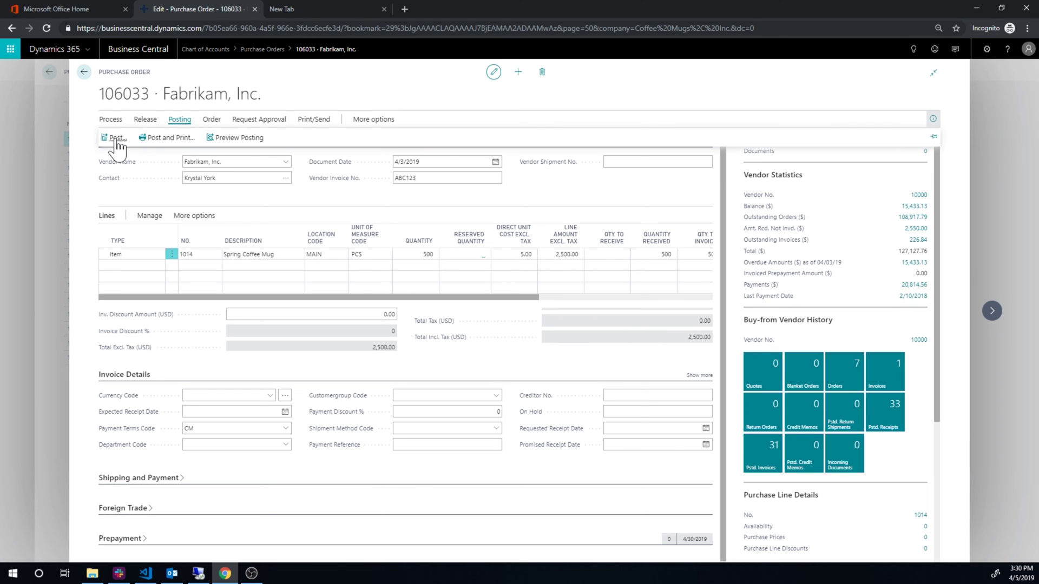
{"action": "left_click", "coordinate": [110, 138]}
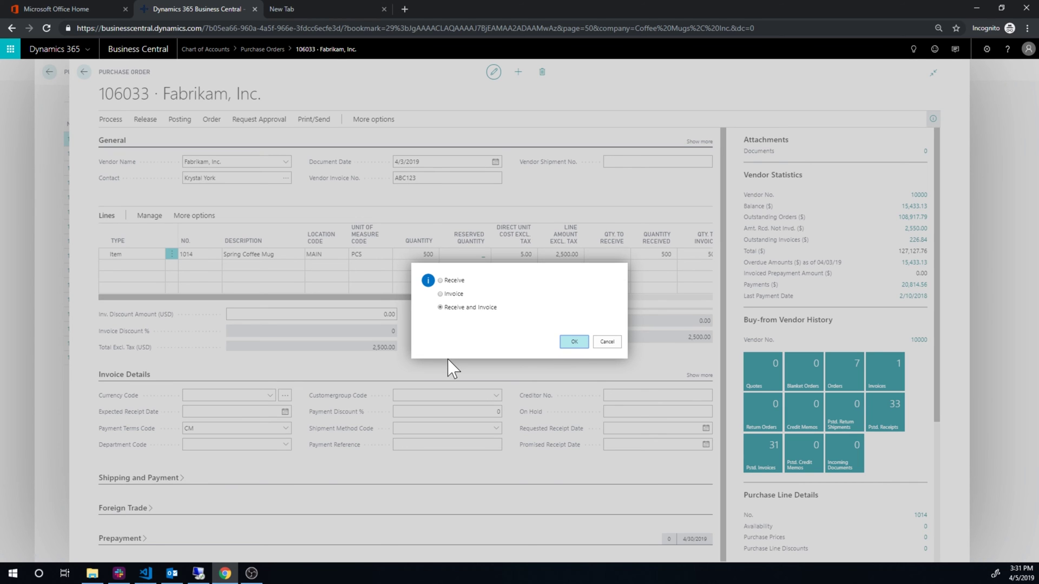
{"action": "key", "text": "Return"}
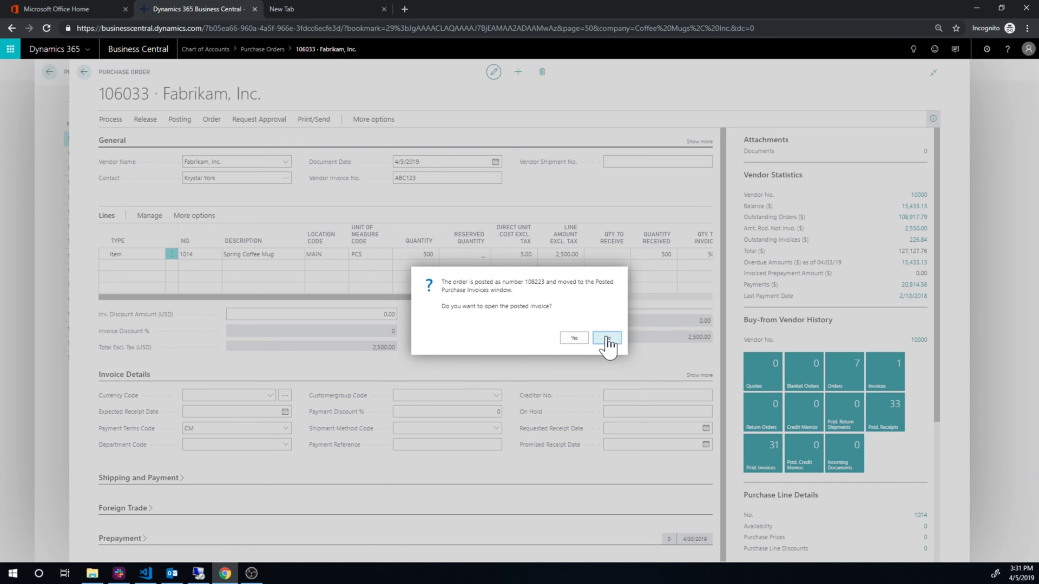
{"action": "key", "text": "Return"}
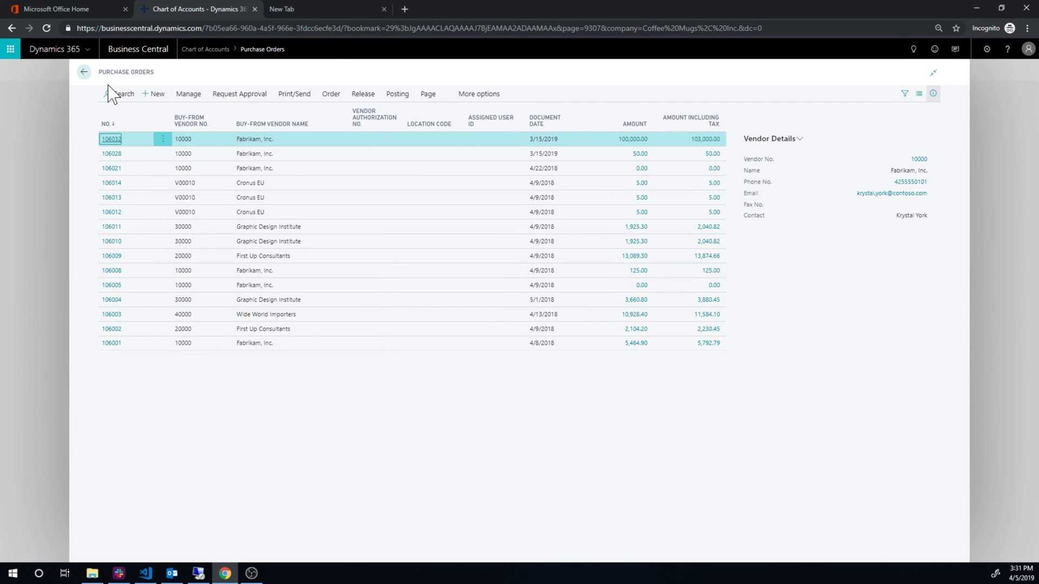
Step: Reopen the 04/03/19-filtered Chart of Accounts and drill into account 10704 Expected Cost's ledger entries
{"action": "left_click", "coordinate": [85, 74]}
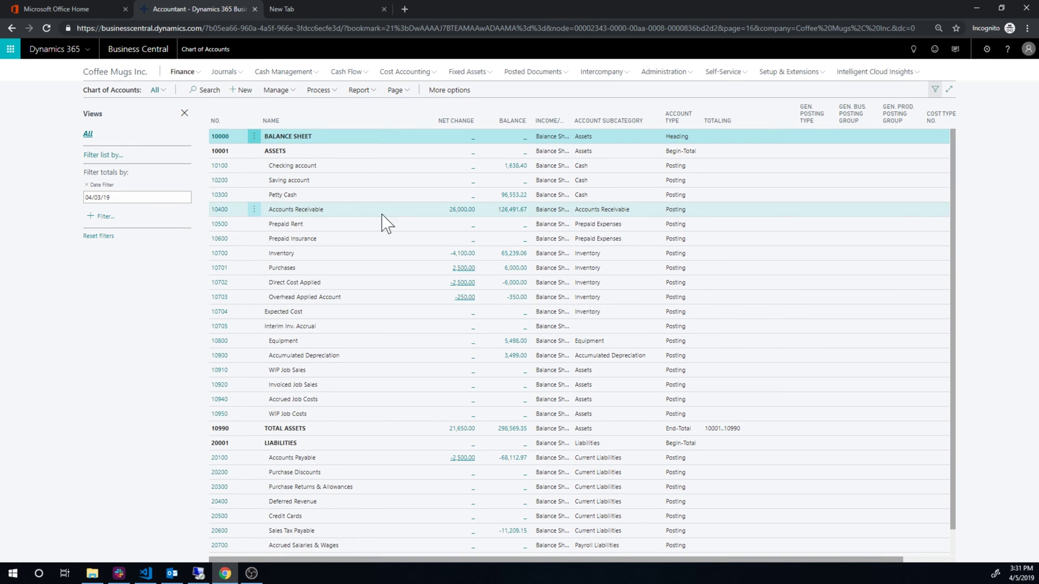
{"action": "left_click", "coordinate": [126, 75]}
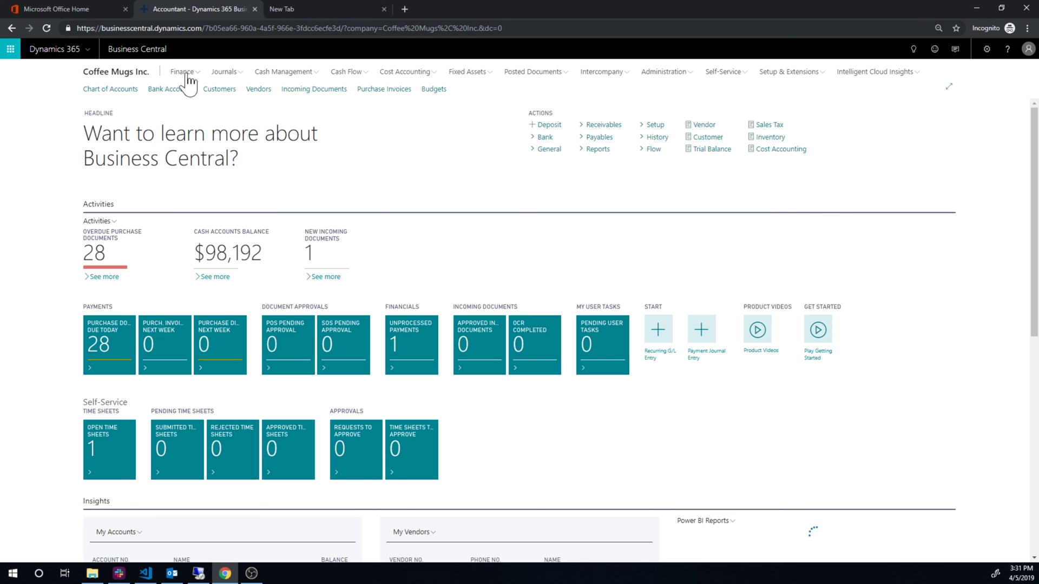
{"action": "left_click", "coordinate": [183, 72]}
{"action": "left_click", "coordinate": [262, 90]}
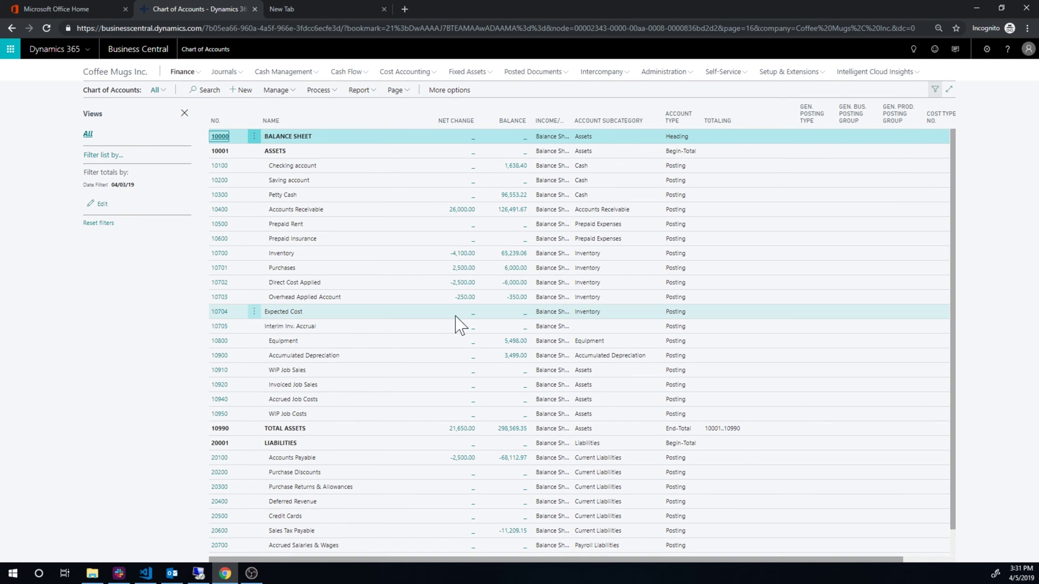
{"action": "left_click", "coordinate": [474, 313]}
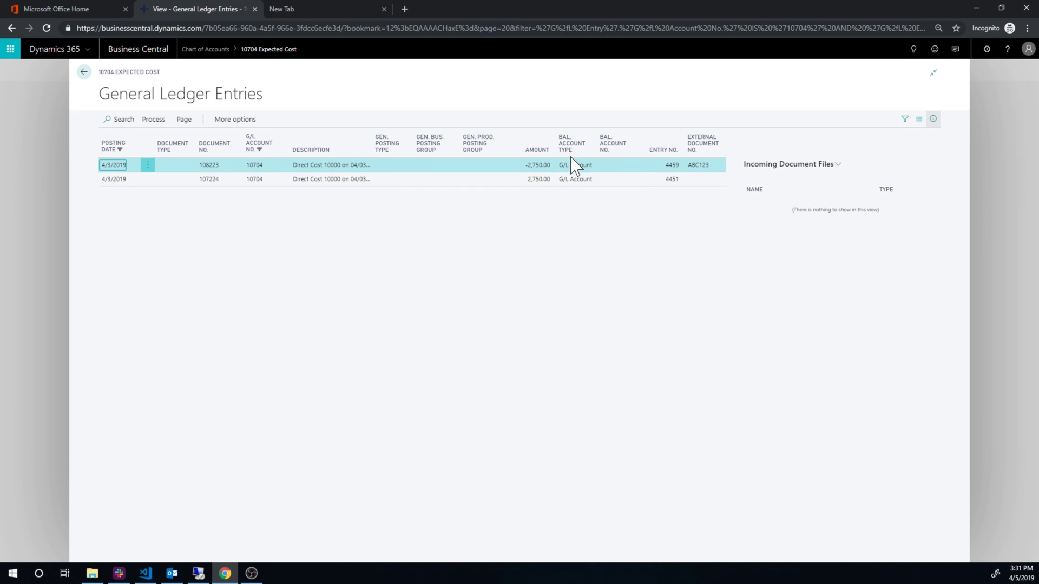
{"action": "left_click", "coordinate": [85, 73]}
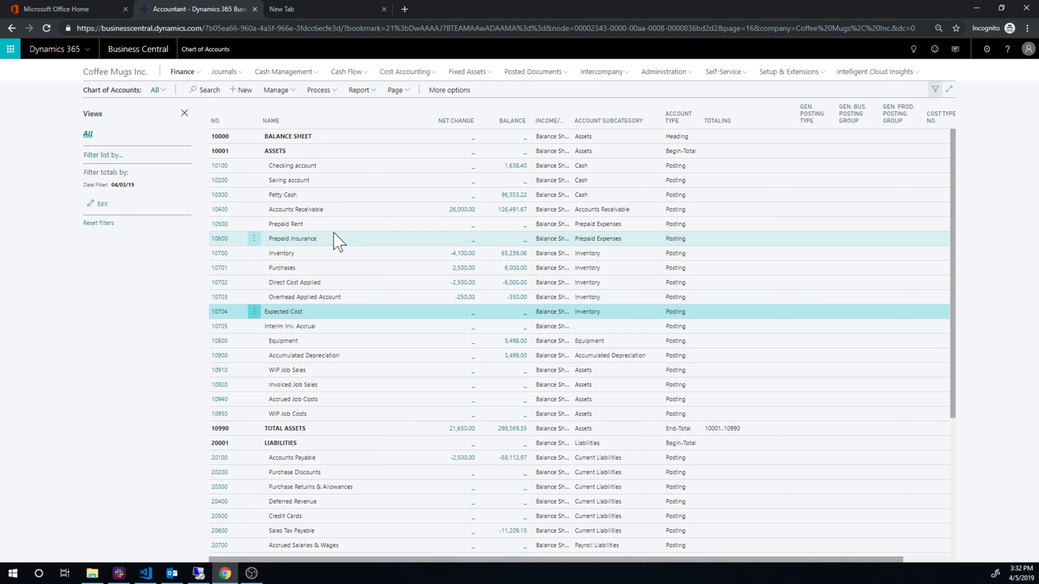
{"action": "left_click", "coordinate": [463, 254]}
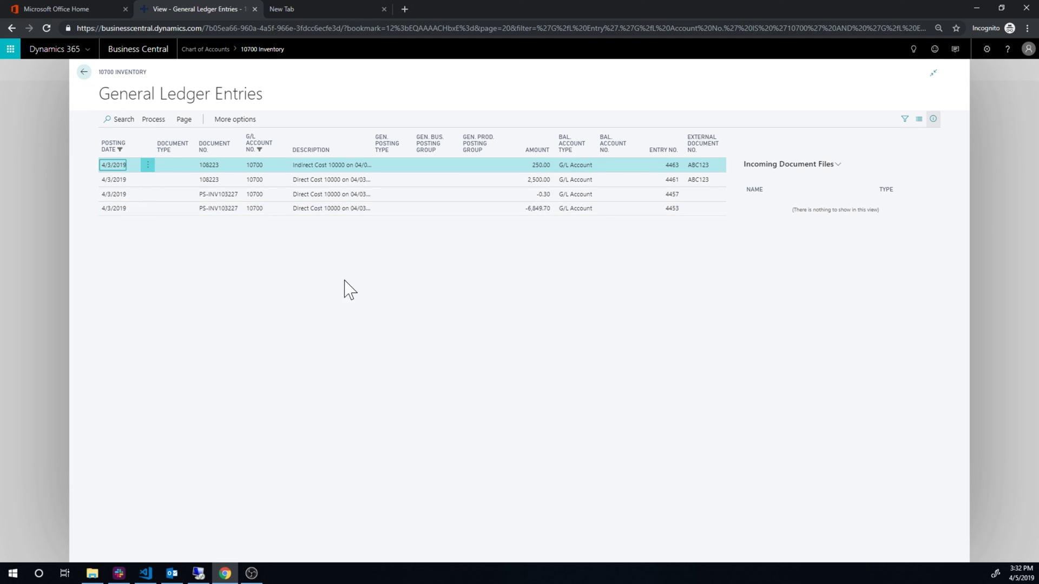
{"action": "left_click", "coordinate": [84, 73]}
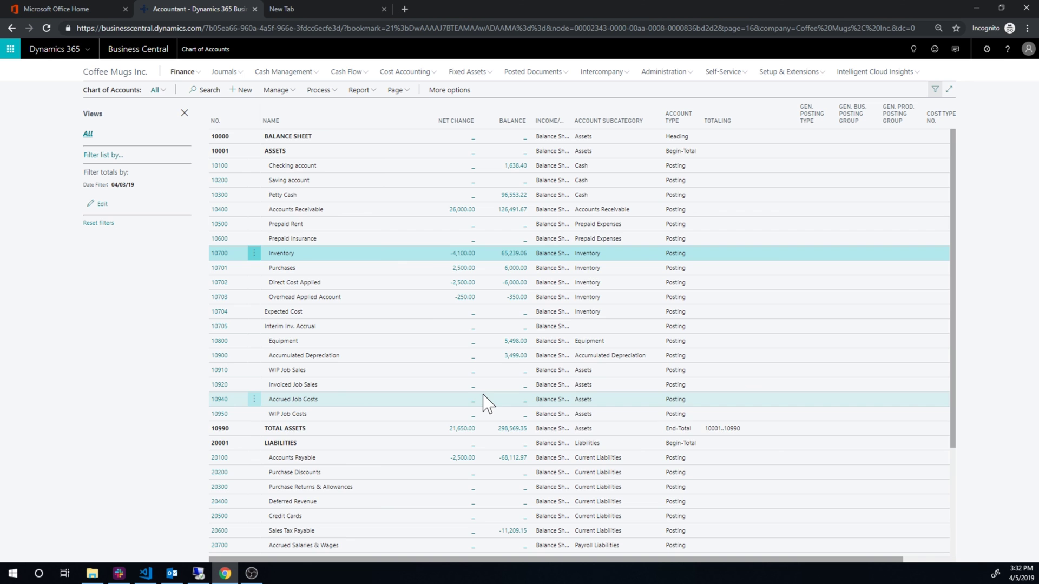
{"action": "scroll", "coordinate": [467, 490], "scroll_direction": "down", "scroll_amount": 3}
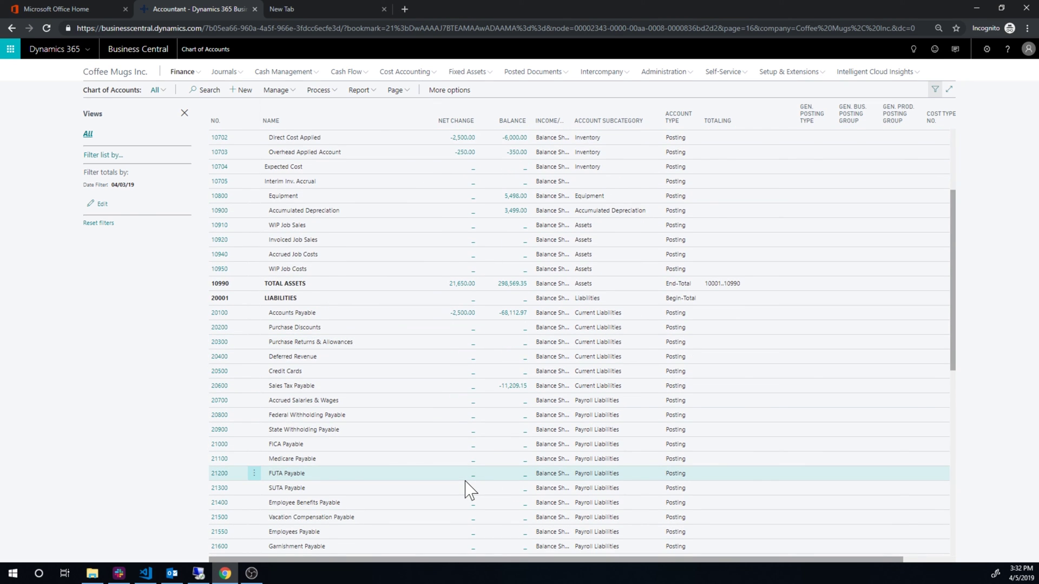
{"action": "scroll", "coordinate": [467, 491], "scroll_direction": "down", "scroll_amount": 2}
{"action": "scroll", "coordinate": [446, 419], "scroll_direction": "up", "scroll_amount": 4}
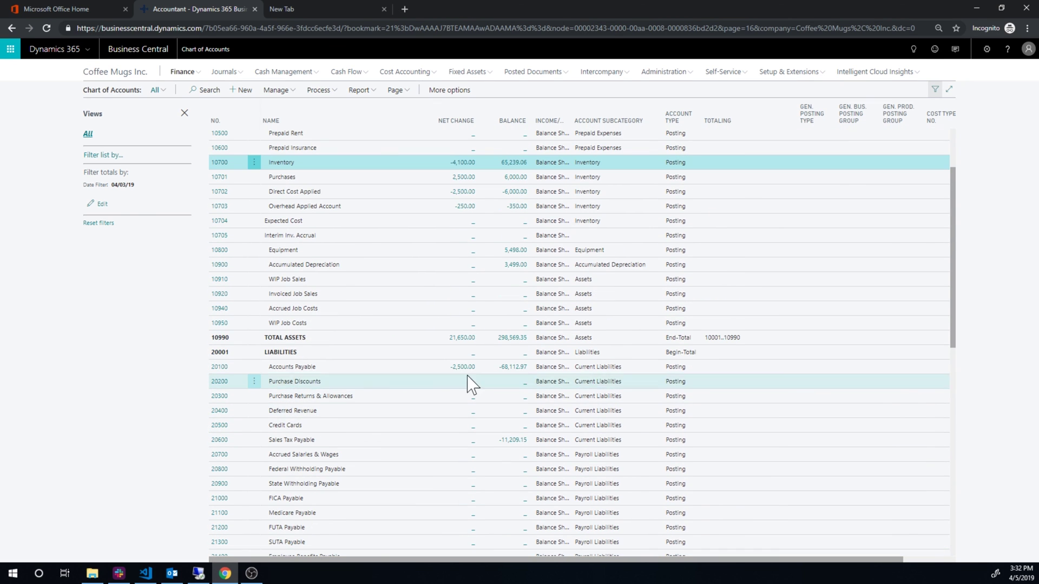
{"action": "left_click", "coordinate": [462, 163]}
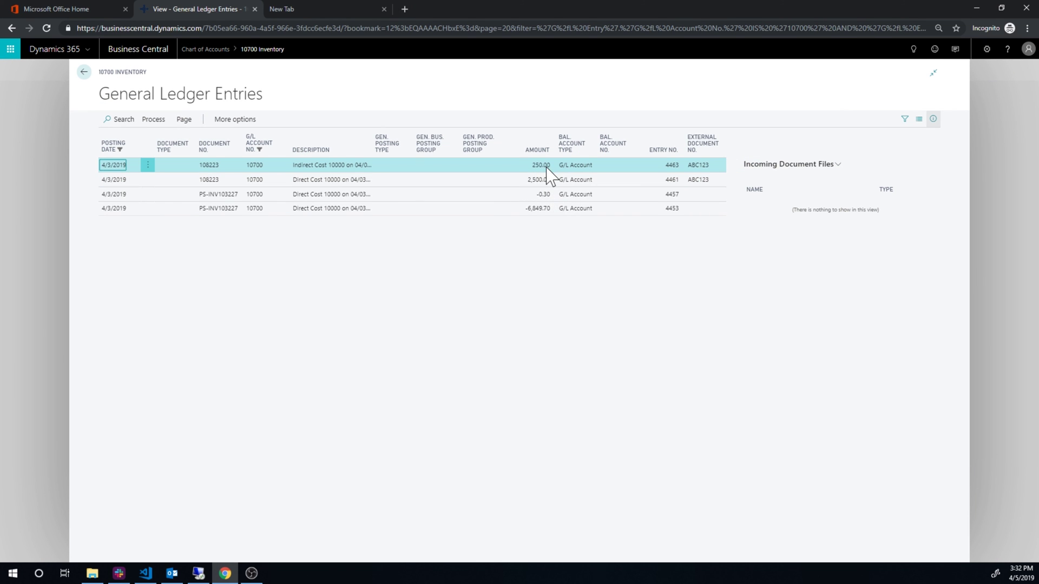
{"action": "left_click", "coordinate": [84, 73]}
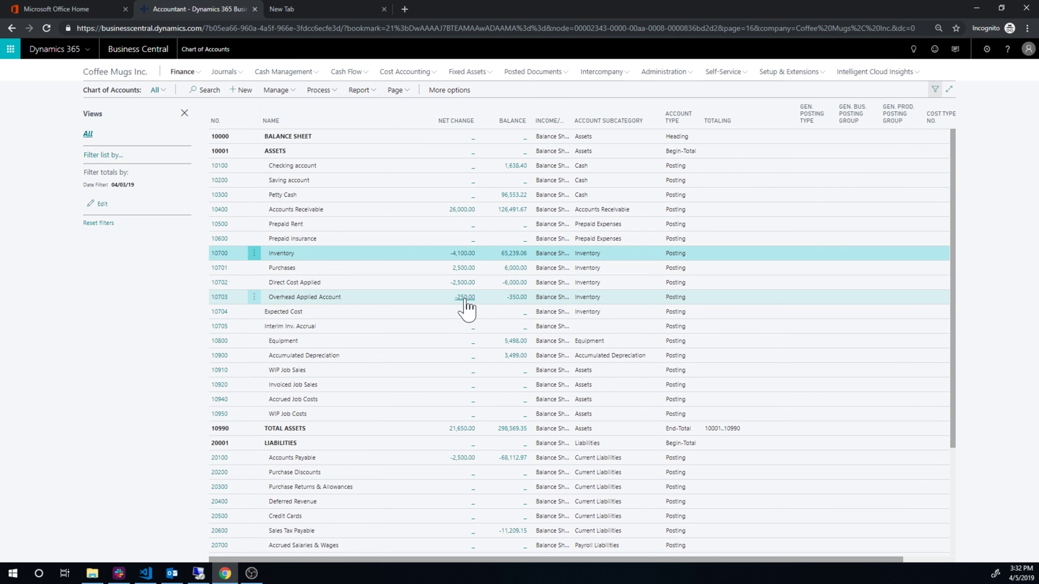
{"action": "left_click", "coordinate": [472, 254]}
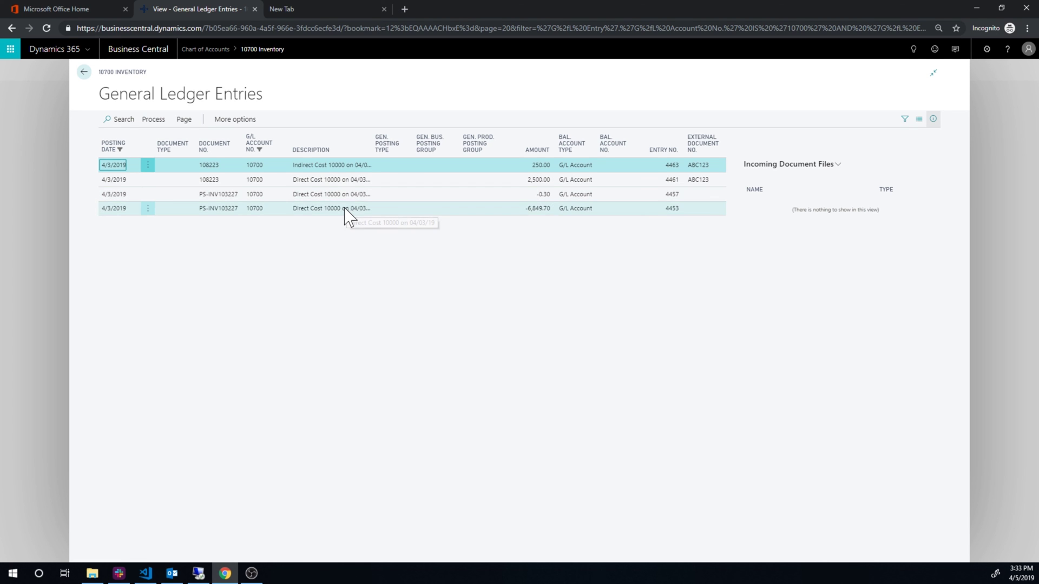
{"action": "left_click", "coordinate": [85, 74]}
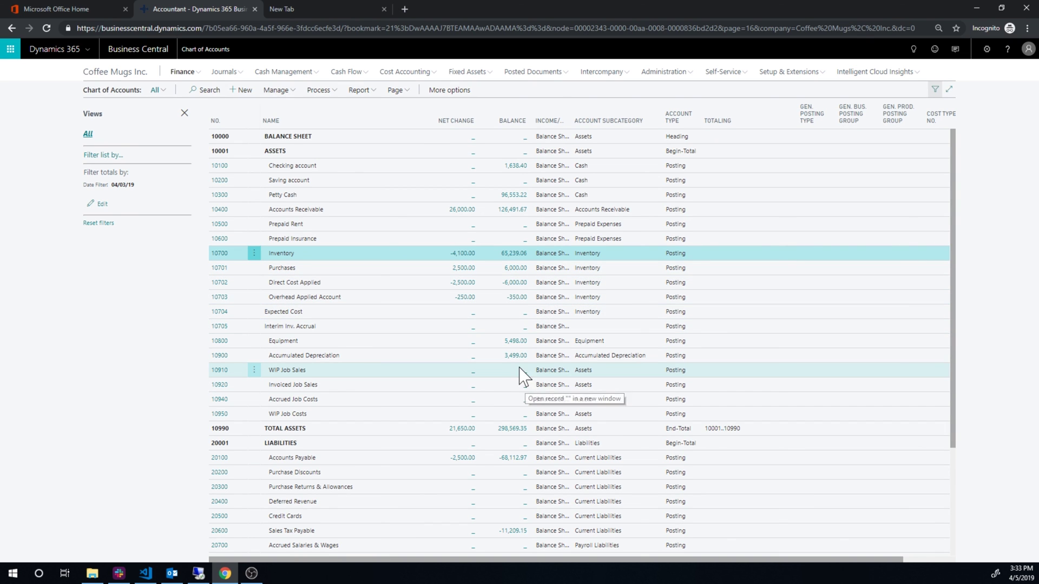
{"action": "scroll", "coordinate": [474, 389], "scroll_direction": "down", "scroll_amount": 10}
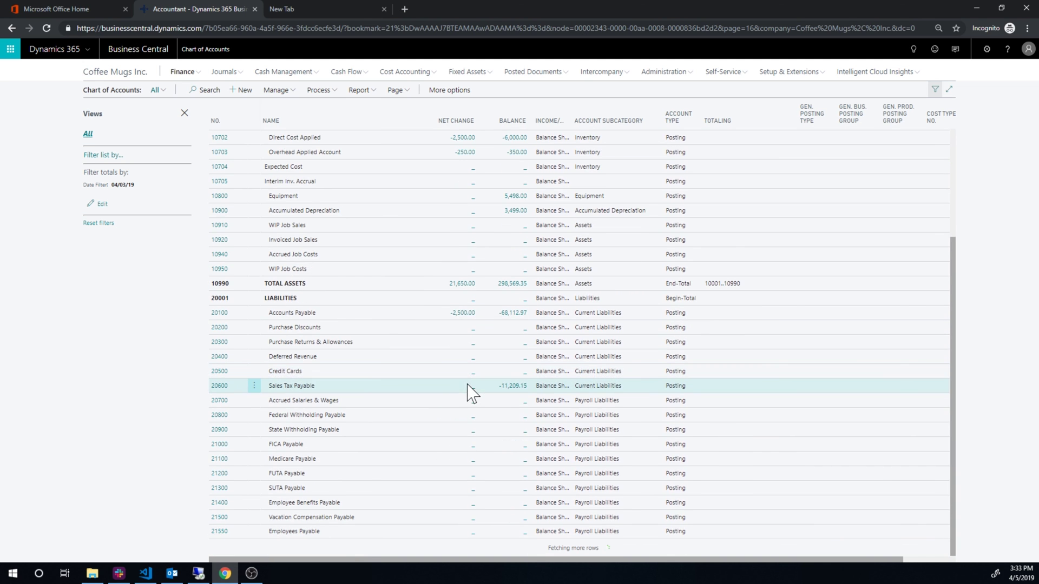
{"action": "scroll", "coordinate": [449, 367], "scroll_direction": "down", "scroll_amount": 2}
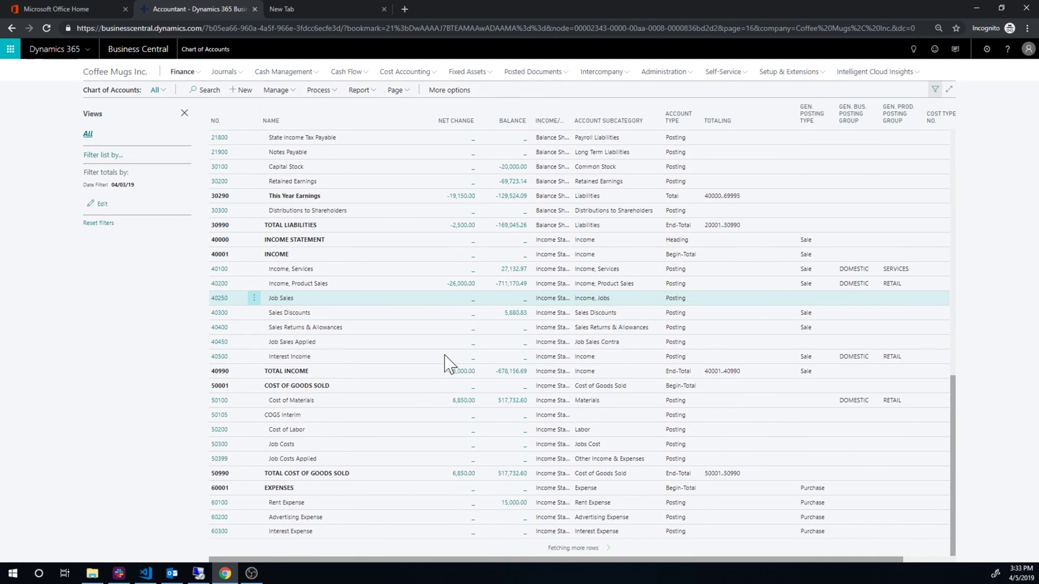
{"action": "left_click", "coordinate": [474, 416]}
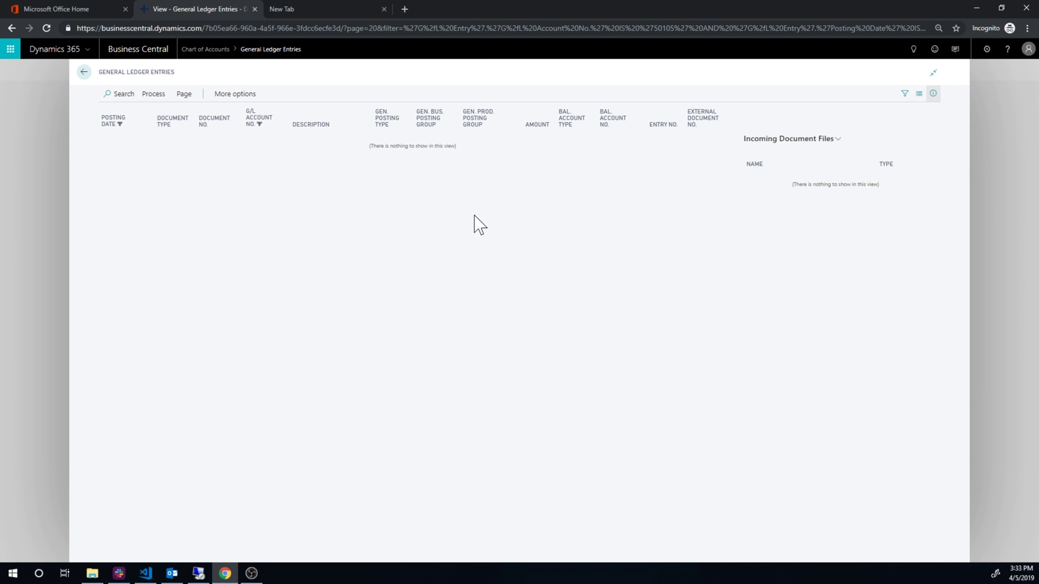
{"action": "left_click", "coordinate": [83, 74]}
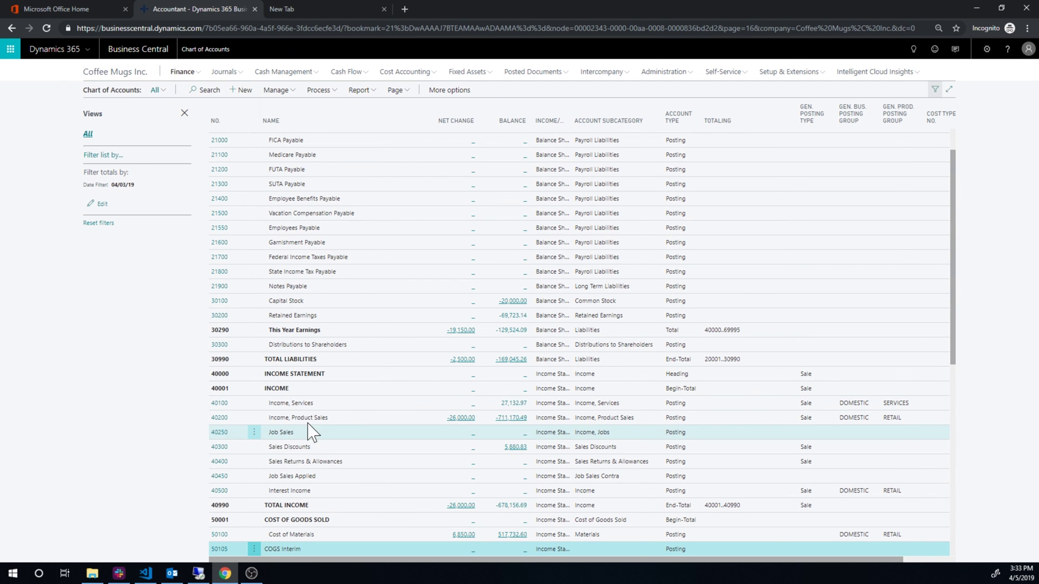
{"action": "scroll", "coordinate": [336, 487], "scroll_direction": "down", "scroll_amount": 3}
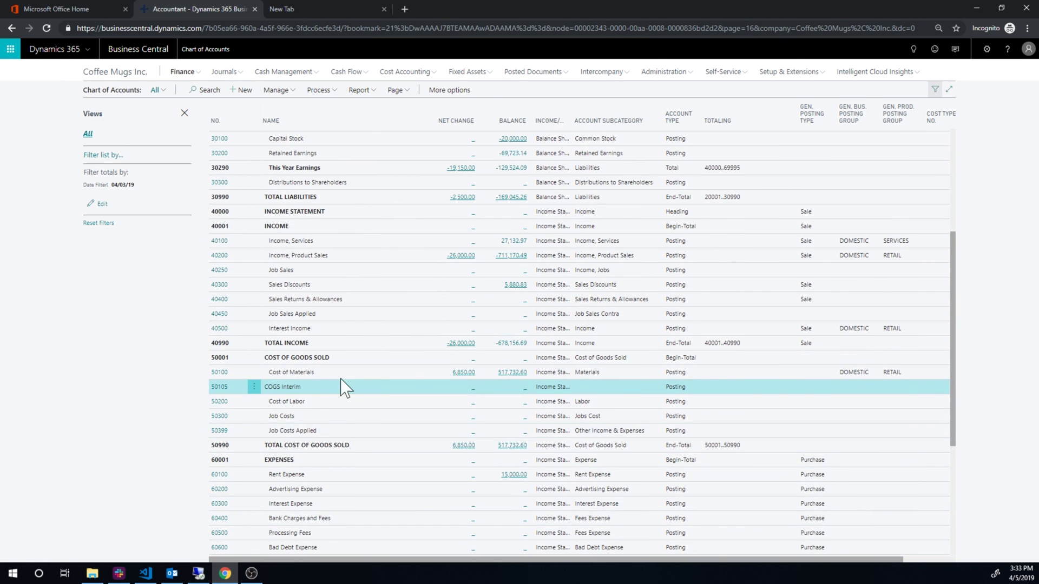